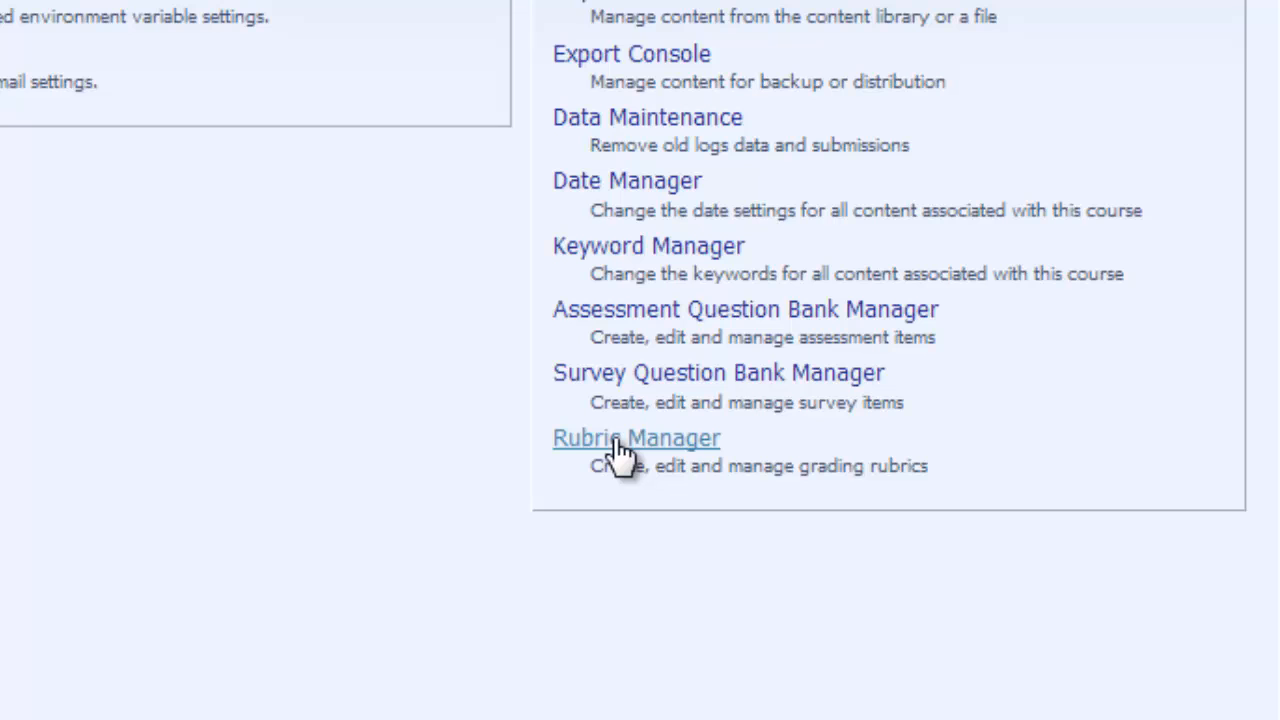
# Open the Rubric Manager and start a new rubric from scratch.
pyautogui.click(620, 440)
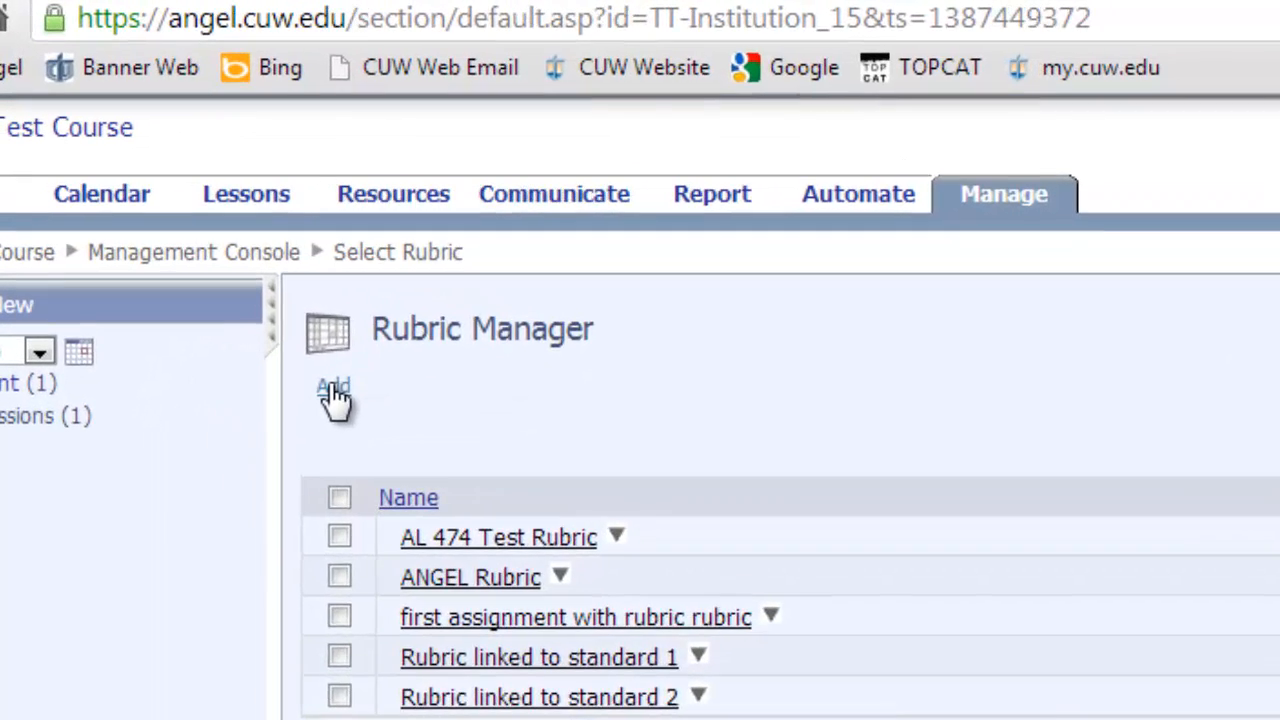
pyautogui.click(333, 390)
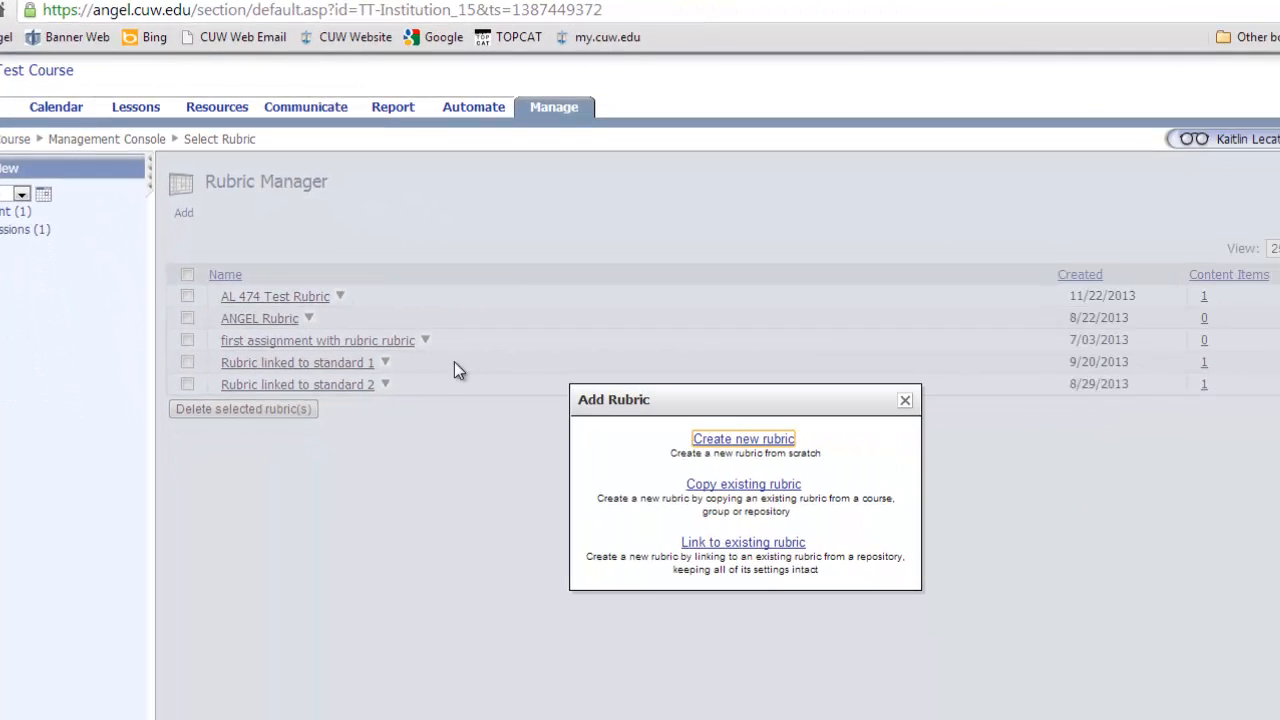
pyautogui.click(710, 440)
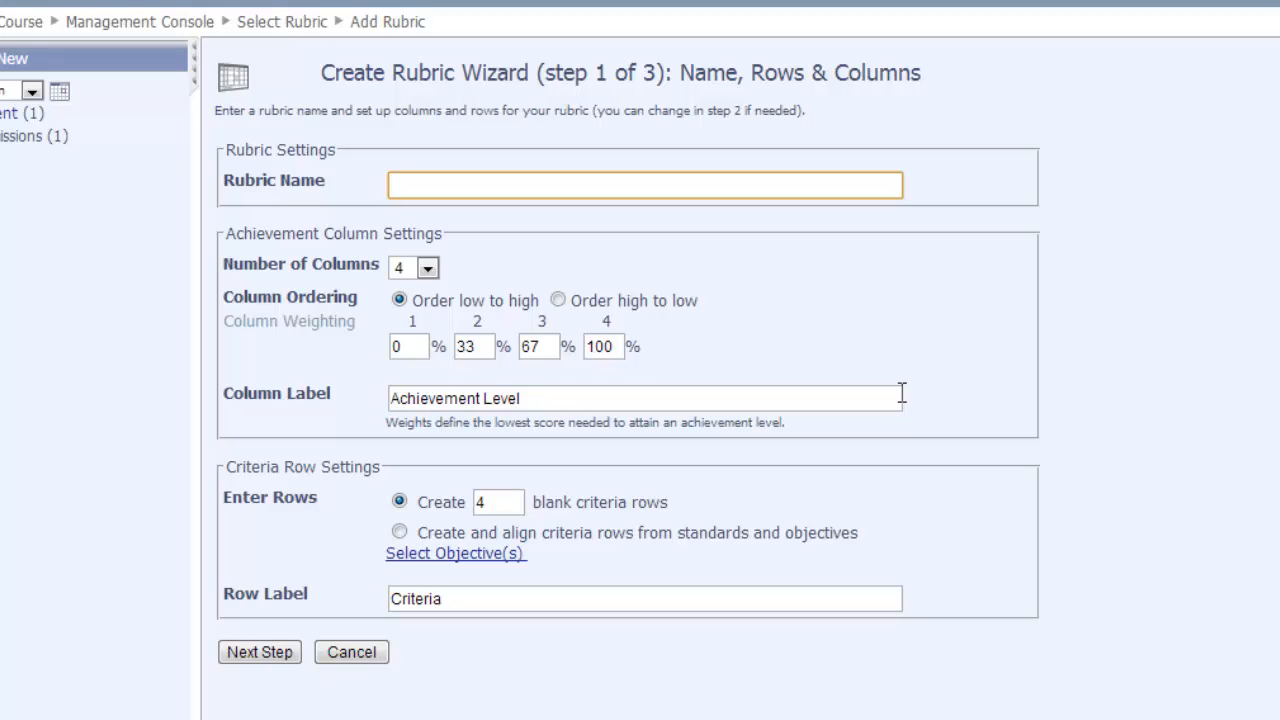
# Name the rubric "Test Rubric" and set its number of achievement columns to 5.
pyautogui.write('Test ')
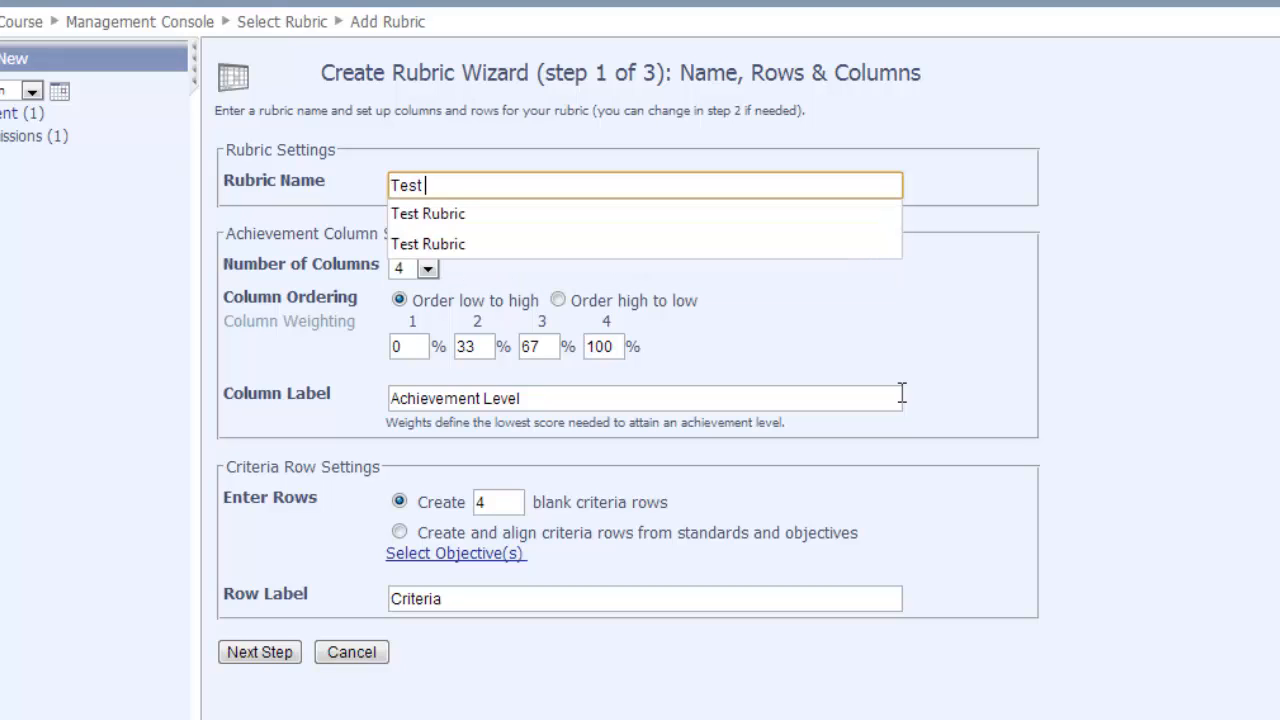
pyautogui.write('Rubric')
pyautogui.click(846, 320)
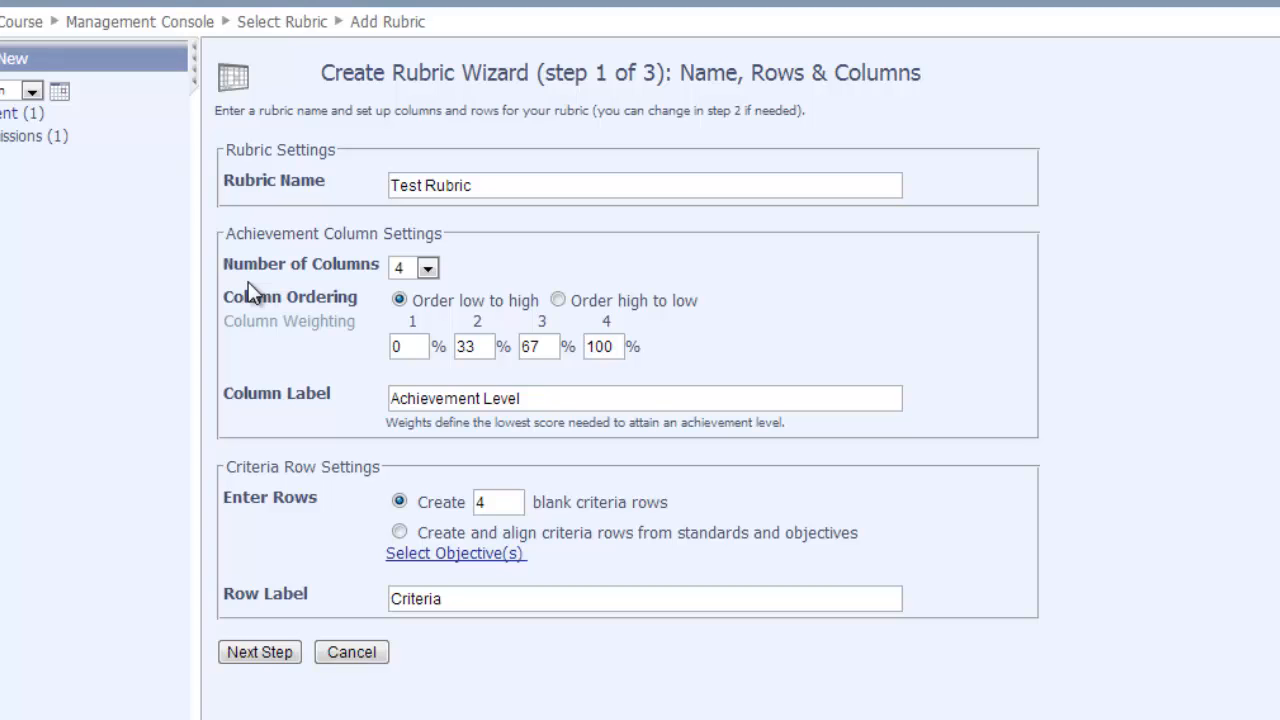
pyautogui.click(427, 270)
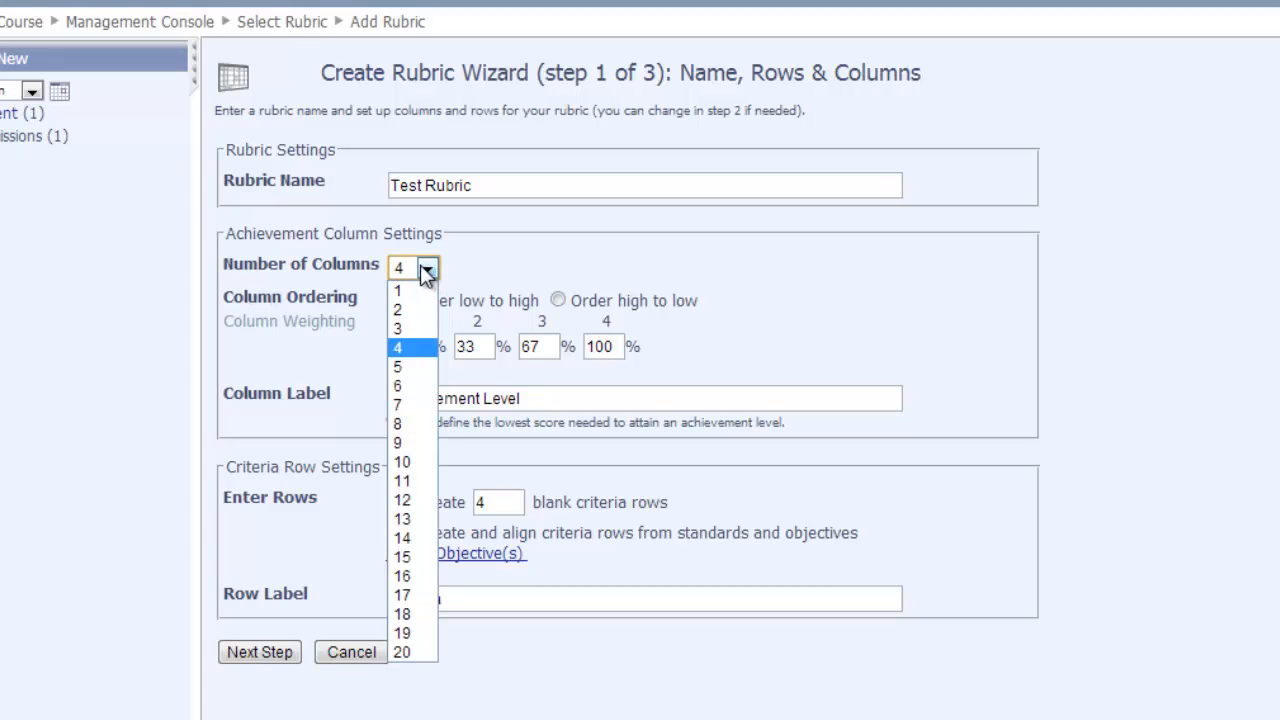
pyautogui.click(402, 370)
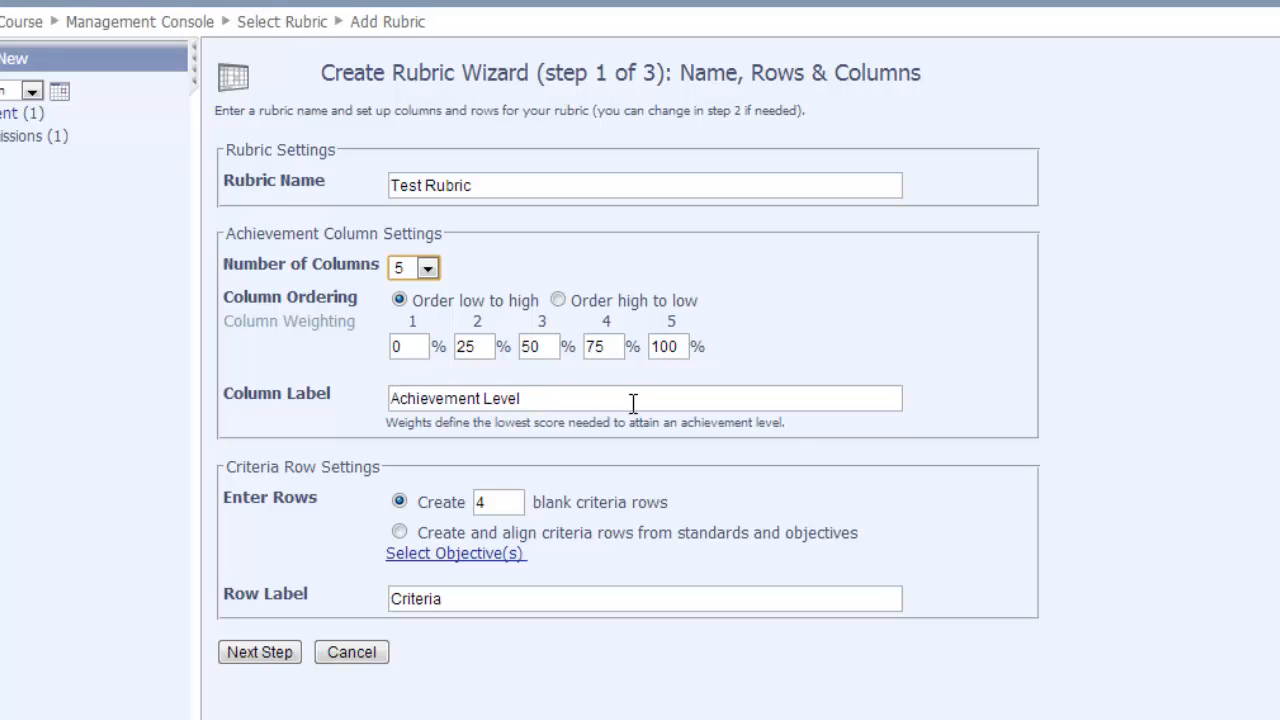
# Set the weightings of columns 1 to 5 to 57, 67, 77, 87 and 97% and continue to wizard step 2.
pyautogui.doubleClick(687, 346)
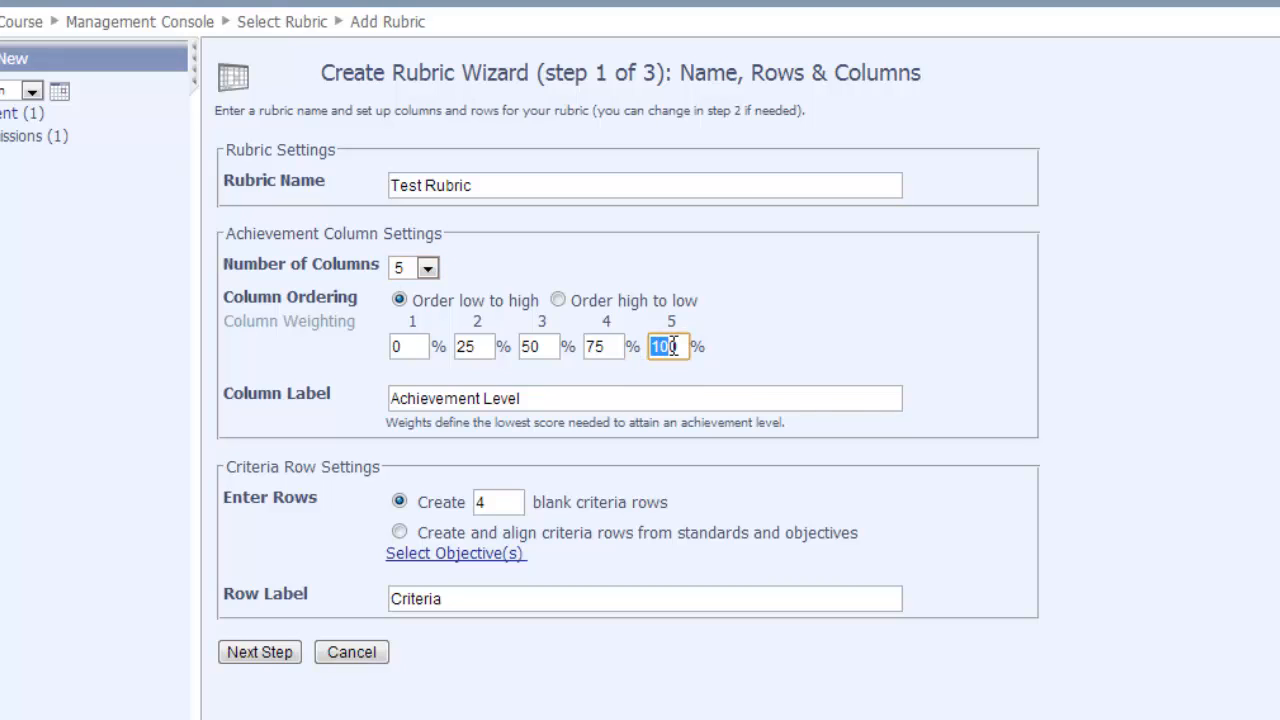
pyautogui.moveTo(690, 348); pyautogui.dragTo(637, 359)
pyautogui.write('97')
pyautogui.doubleClick(583, 350)
pyautogui.write('87')
pyautogui.doubleClick(540, 347)
pyautogui.write('7')
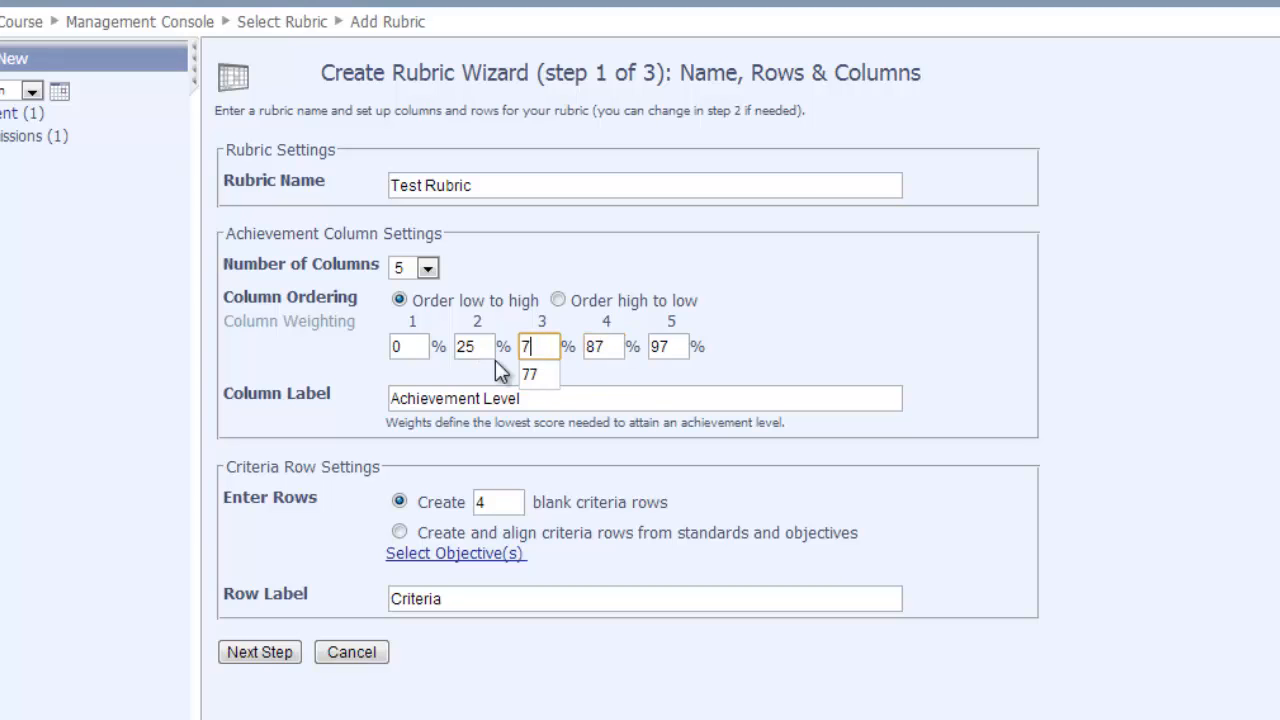
pyautogui.write('7')
pyautogui.doubleClick(465, 347)
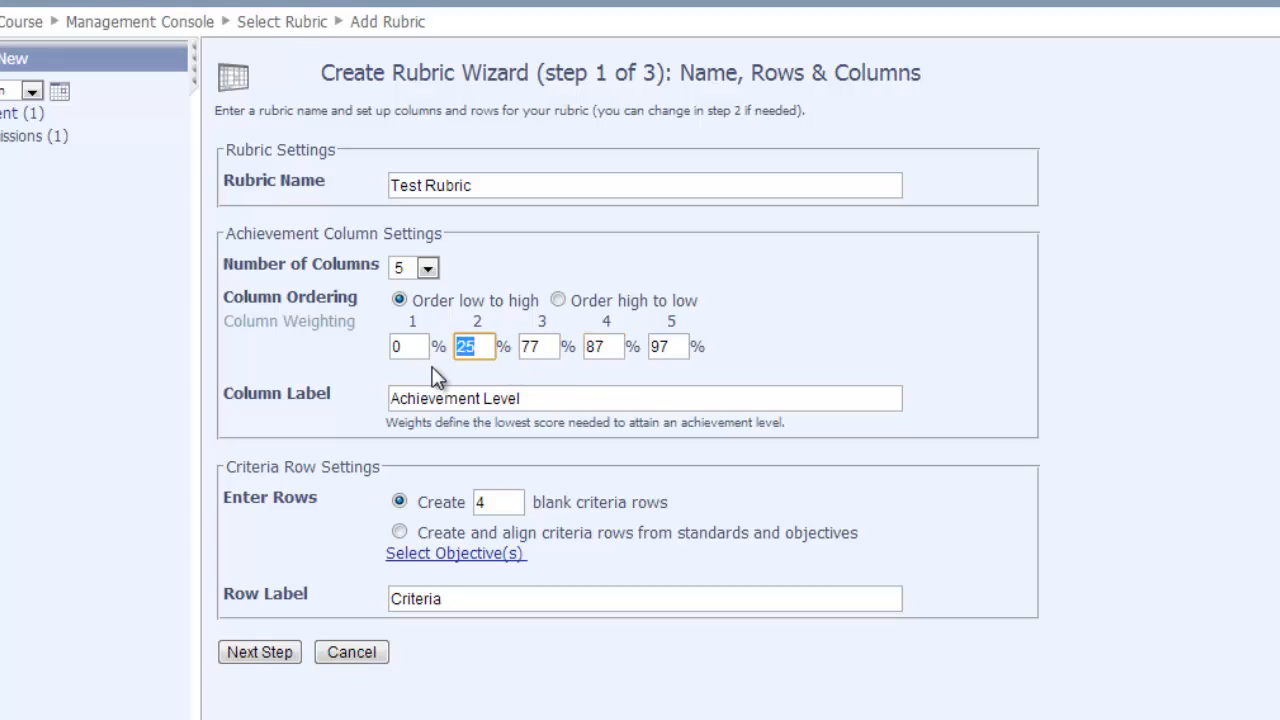
pyautogui.write('67')
pyautogui.doubleClick(396, 347)
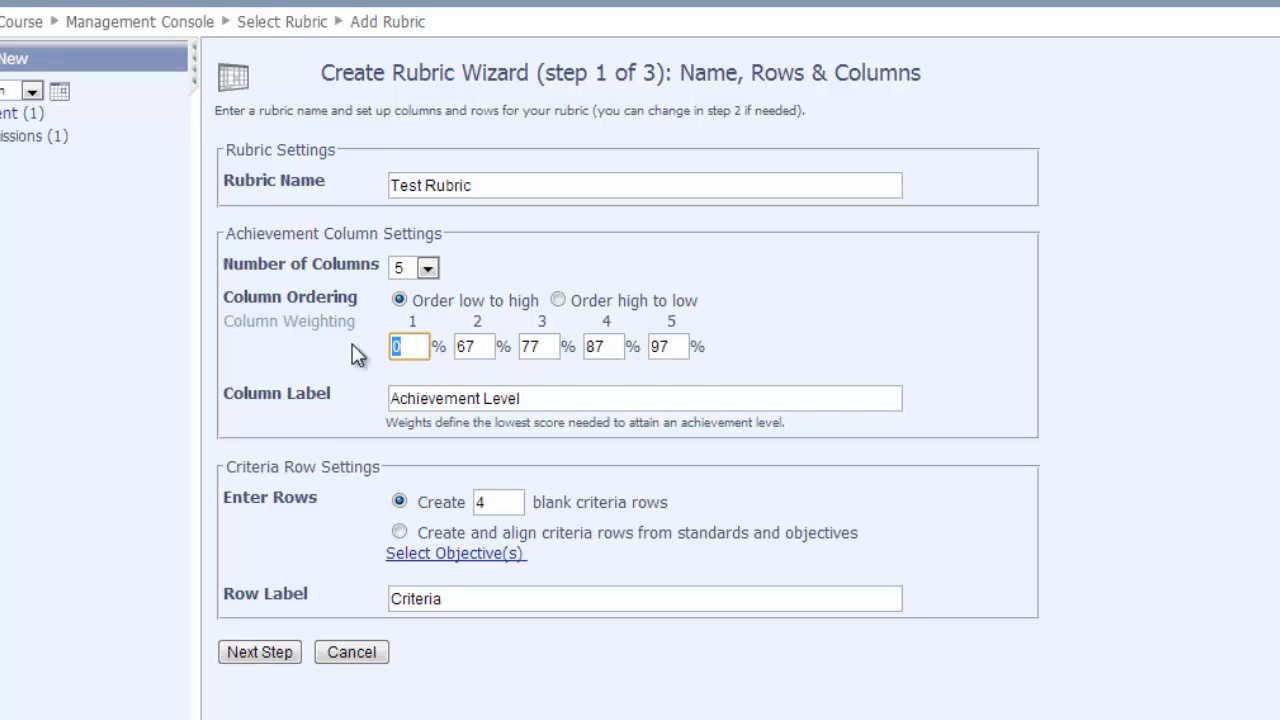
pyautogui.write('57')
pyautogui.click(263, 653)
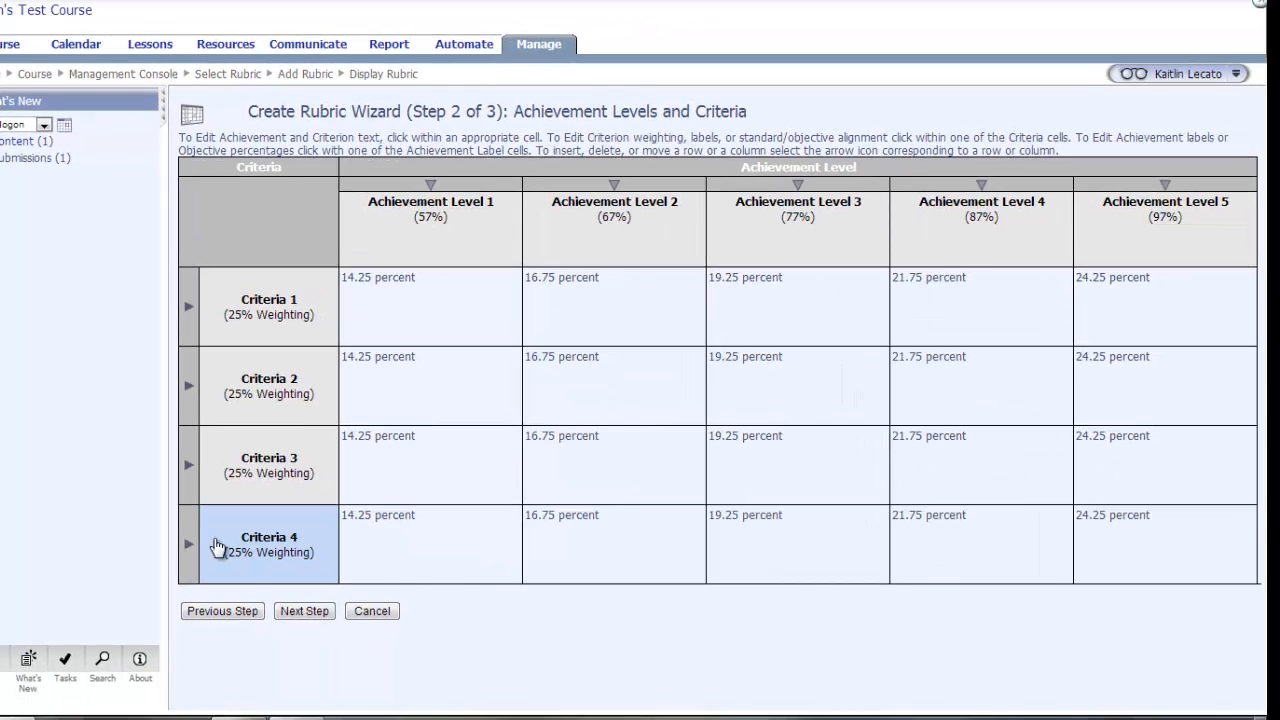
# Change the description of the Criteria 1 row to "Thesis" and save it.
pyautogui.click(808, 134)
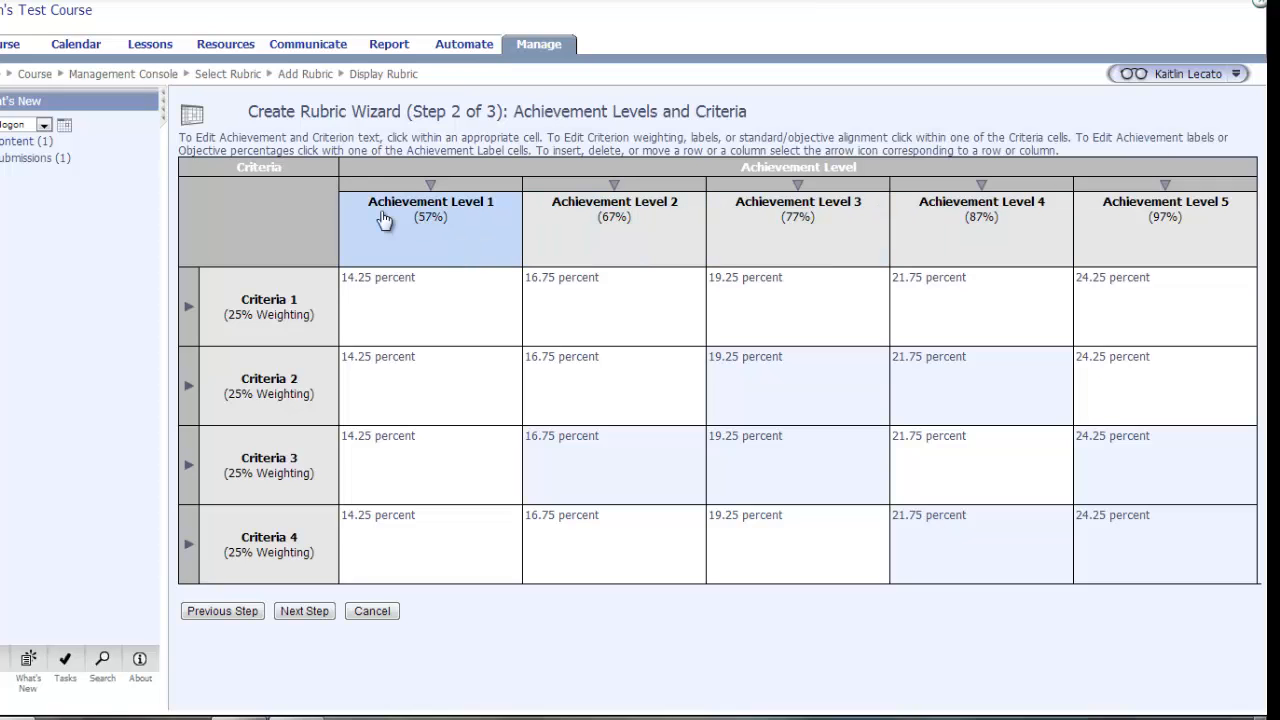
pyautogui.click(303, 305)
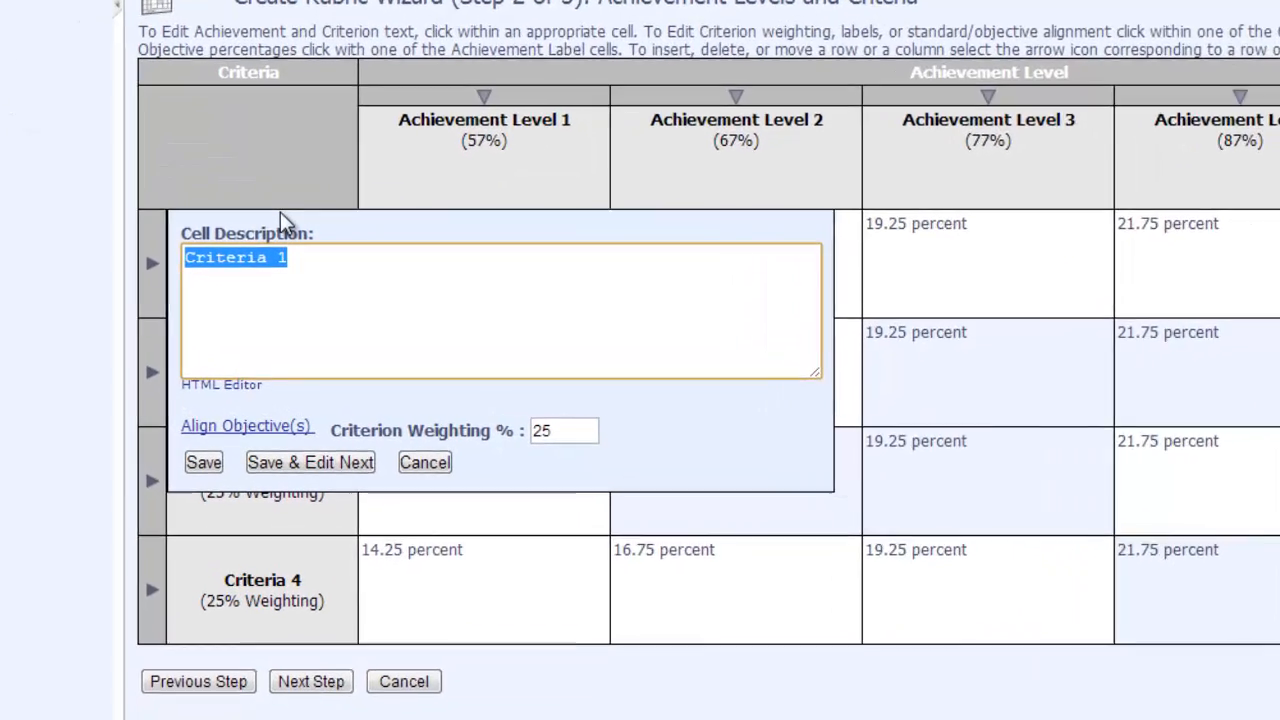
pyautogui.write('Thesis')
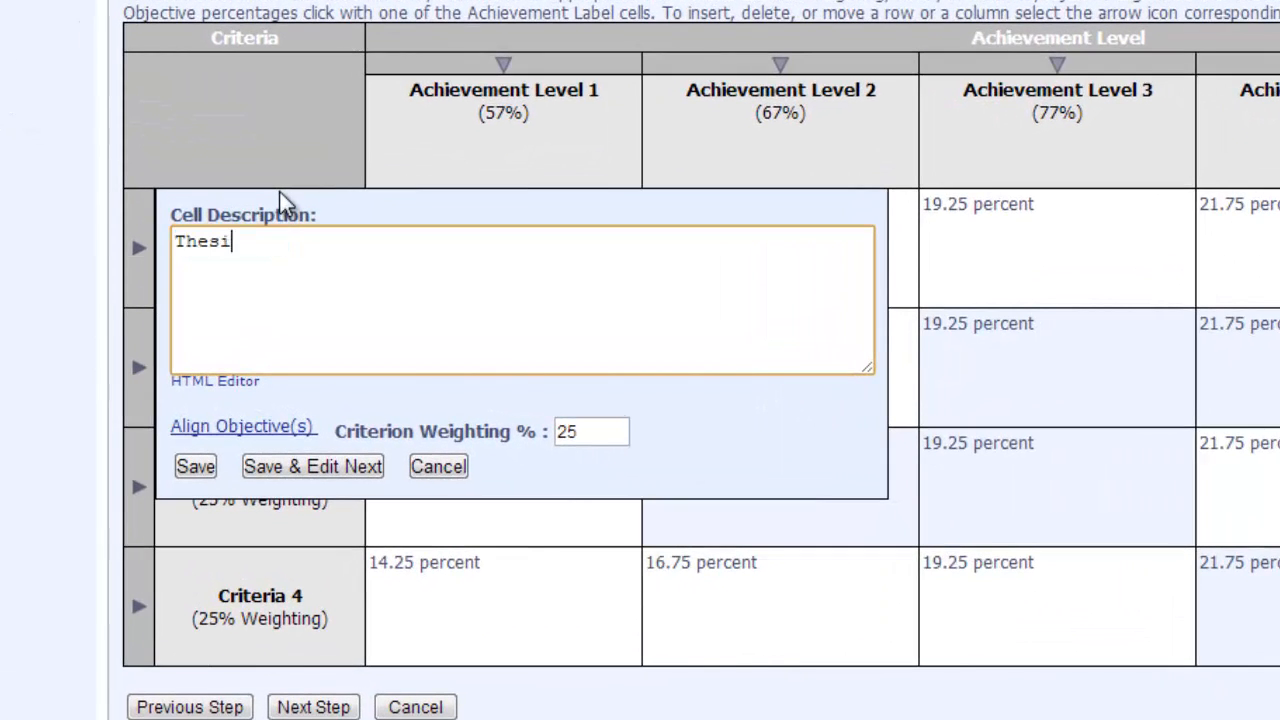
pyautogui.click(196, 466)
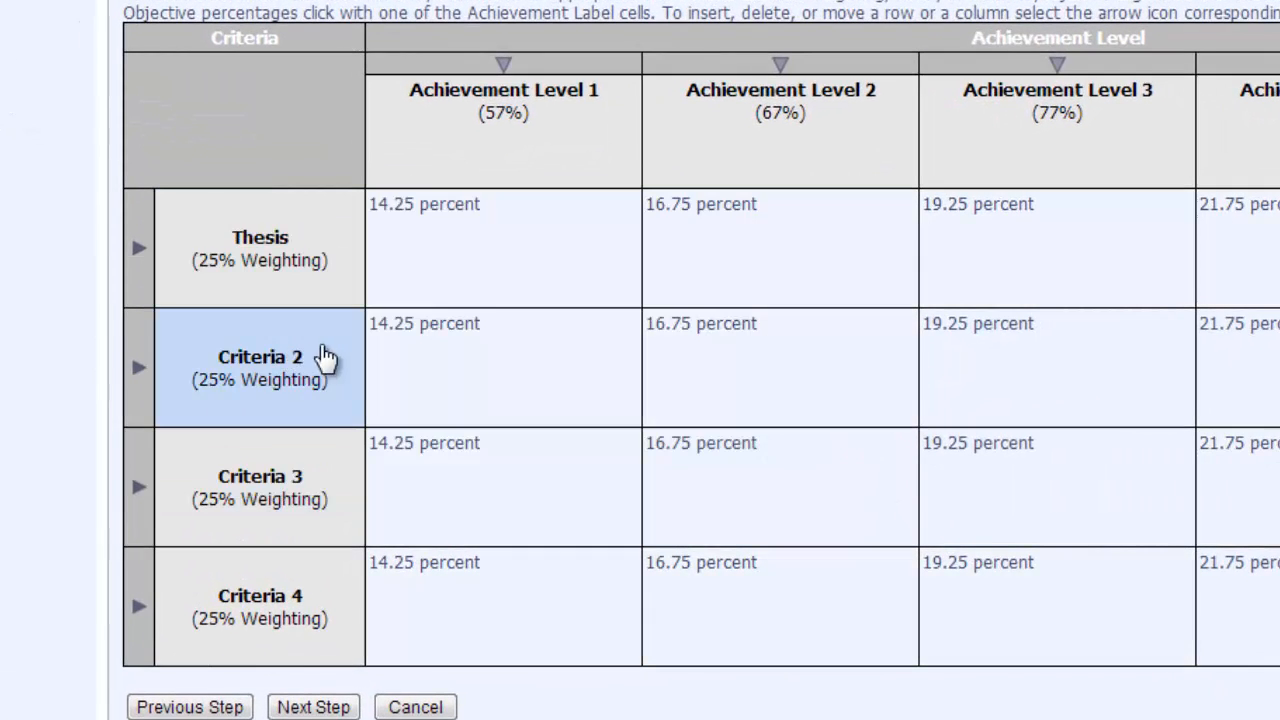
# Change the description of the Criteria 2 row to "Supporting Information" and save it.
pyautogui.click(323, 357)
pyautogui.doubleClick(283, 321)
pyautogui.click(157, 361)
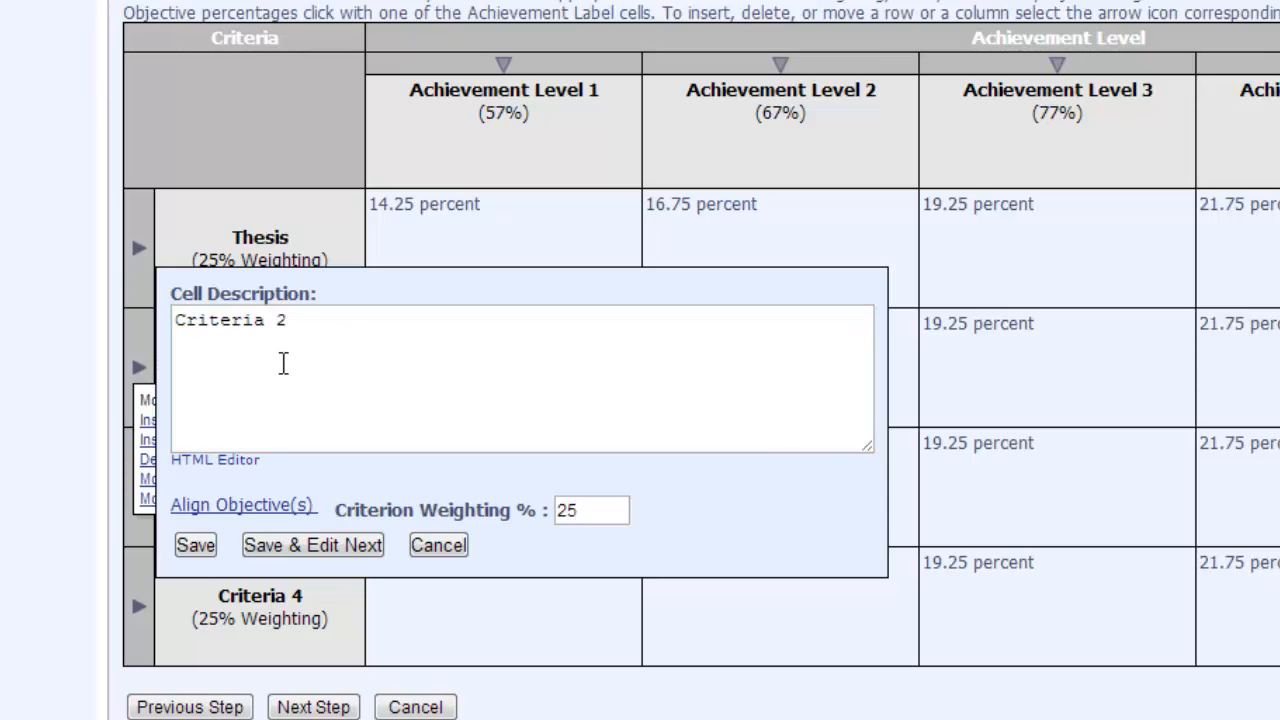
pyautogui.click(377, 322)
pyautogui.moveTo(377, 322); pyautogui.dragTo(200, 332)
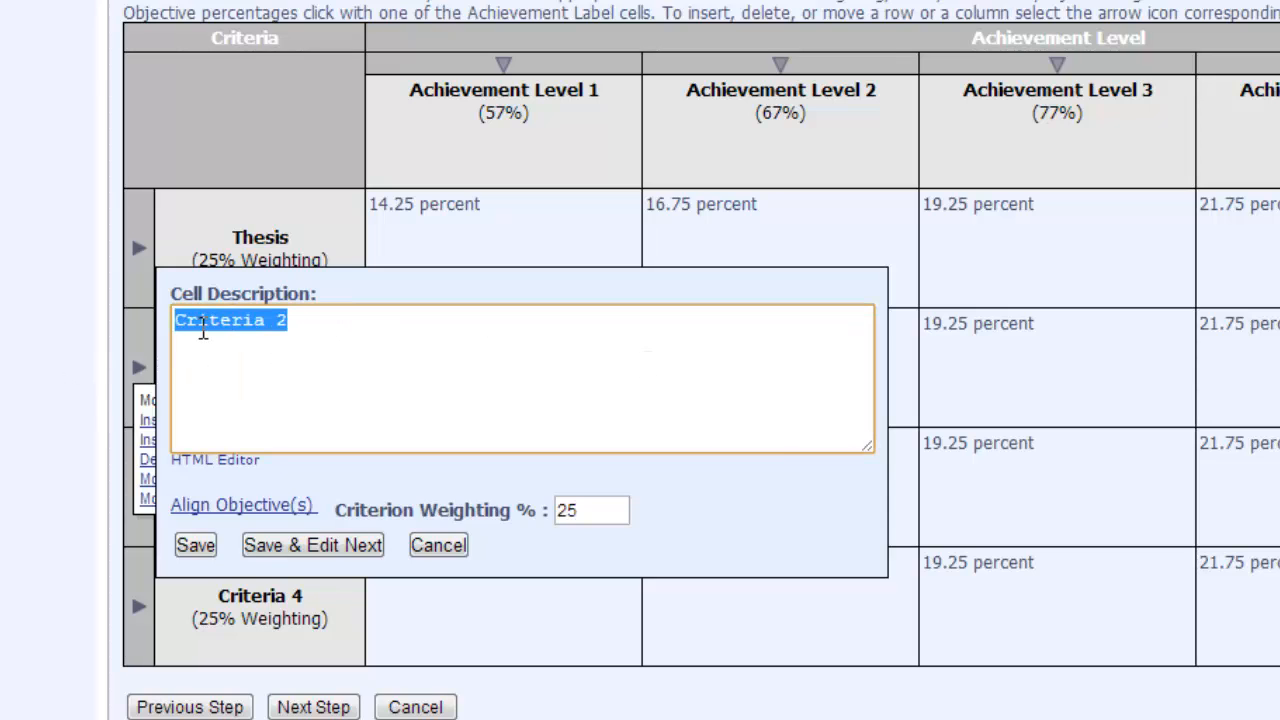
pyautogui.write('Sur')
pyautogui.write('porting Information')
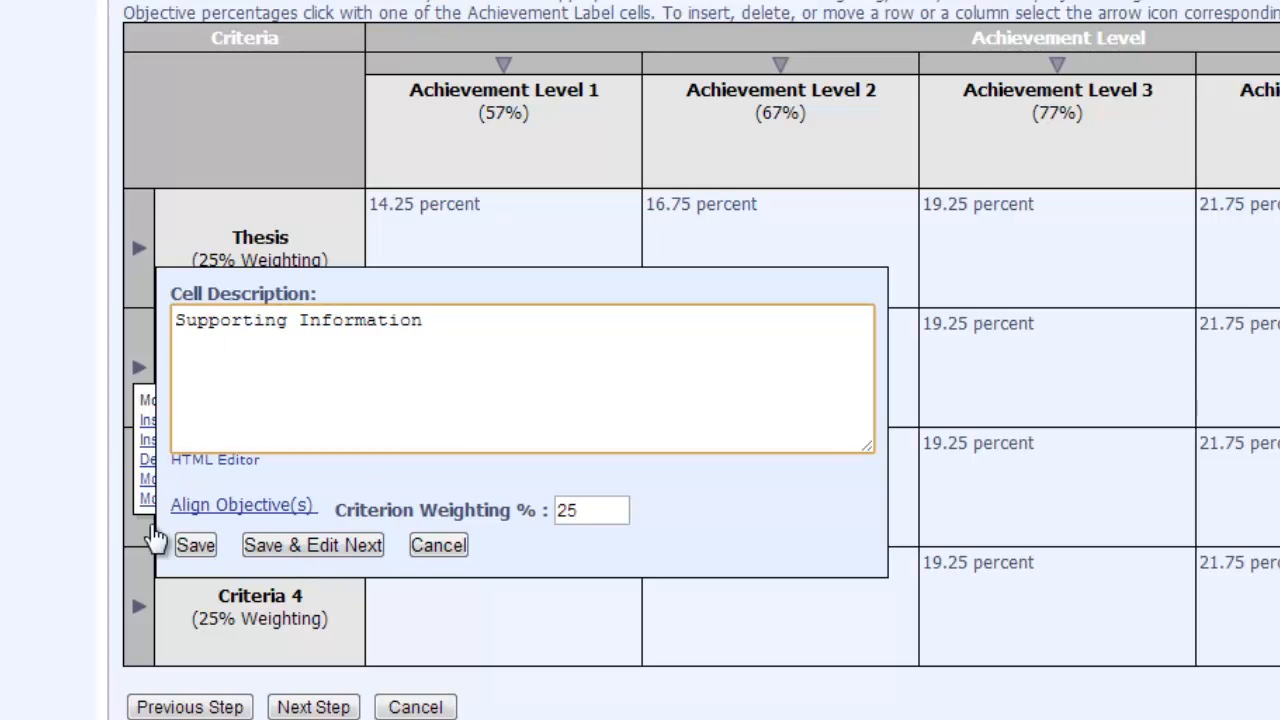
pyautogui.click(200, 546)
# Change the description of the Criteria 3 row to "Organization" and save it.
pyautogui.click(326, 533)
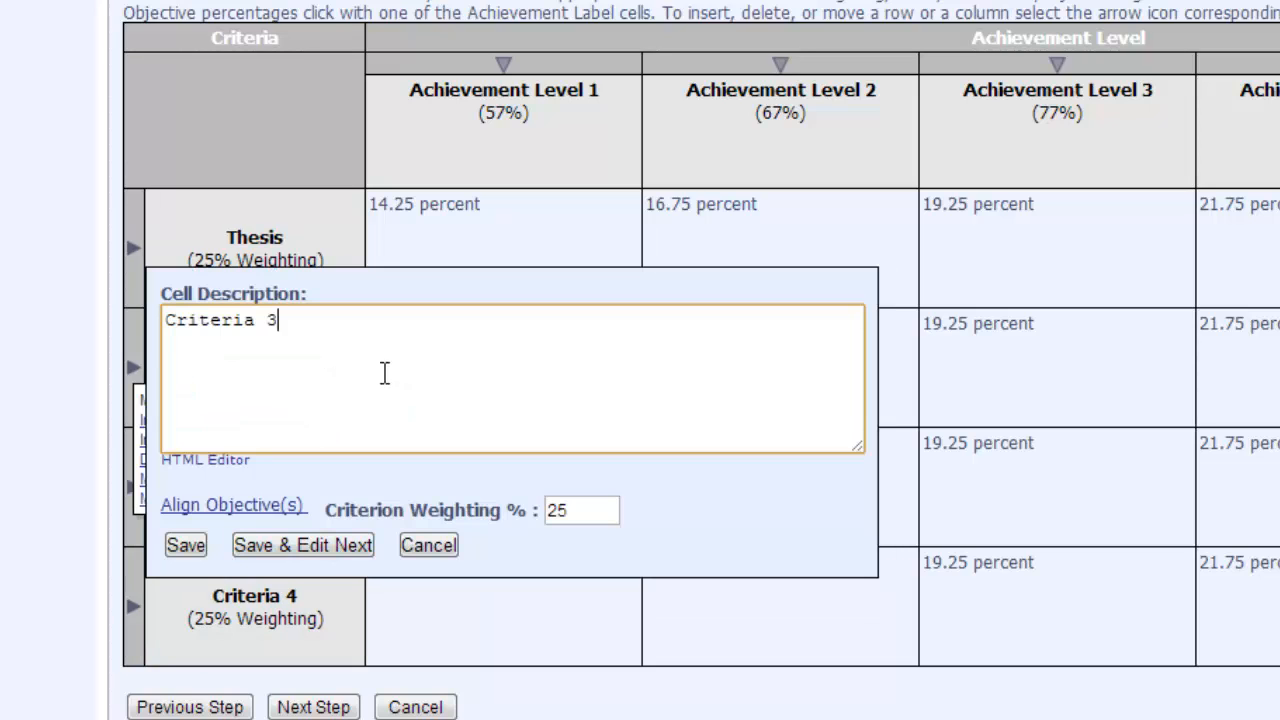
pyautogui.moveTo(383, 371); pyautogui.dragTo(165, 320)
pyautogui.write('Organization')
pyautogui.click(184, 544)
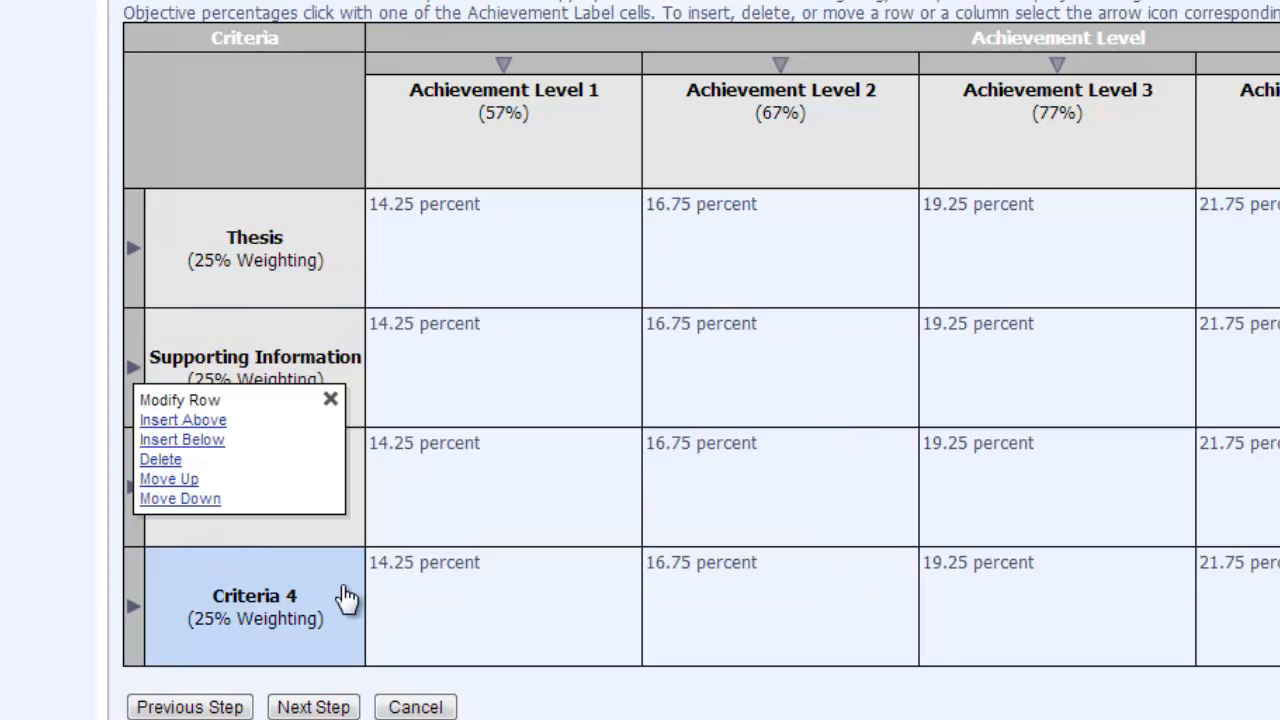
# Change the description of the Criteria 4 row to "Grammar", save it and dismiss the row modification options.
pyautogui.click(340, 600)
pyautogui.moveTo(349, 397); pyautogui.dragTo(86, 337)
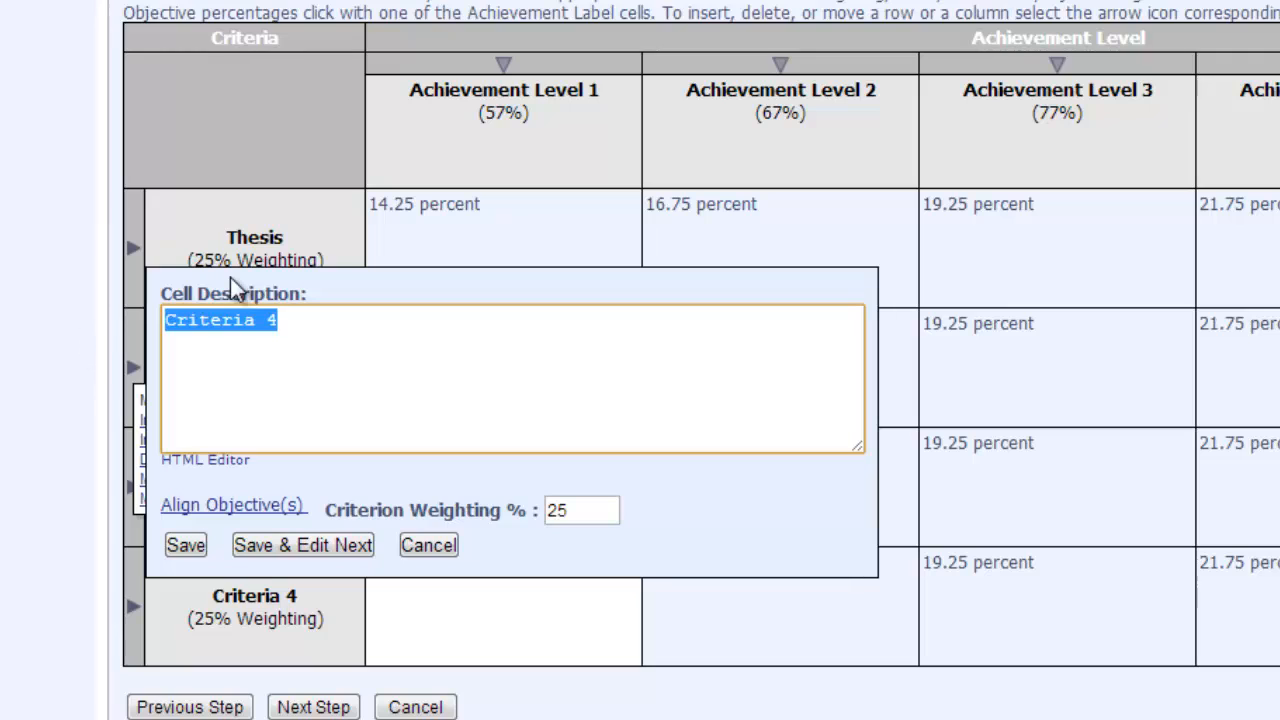
pyautogui.write('Grammar')
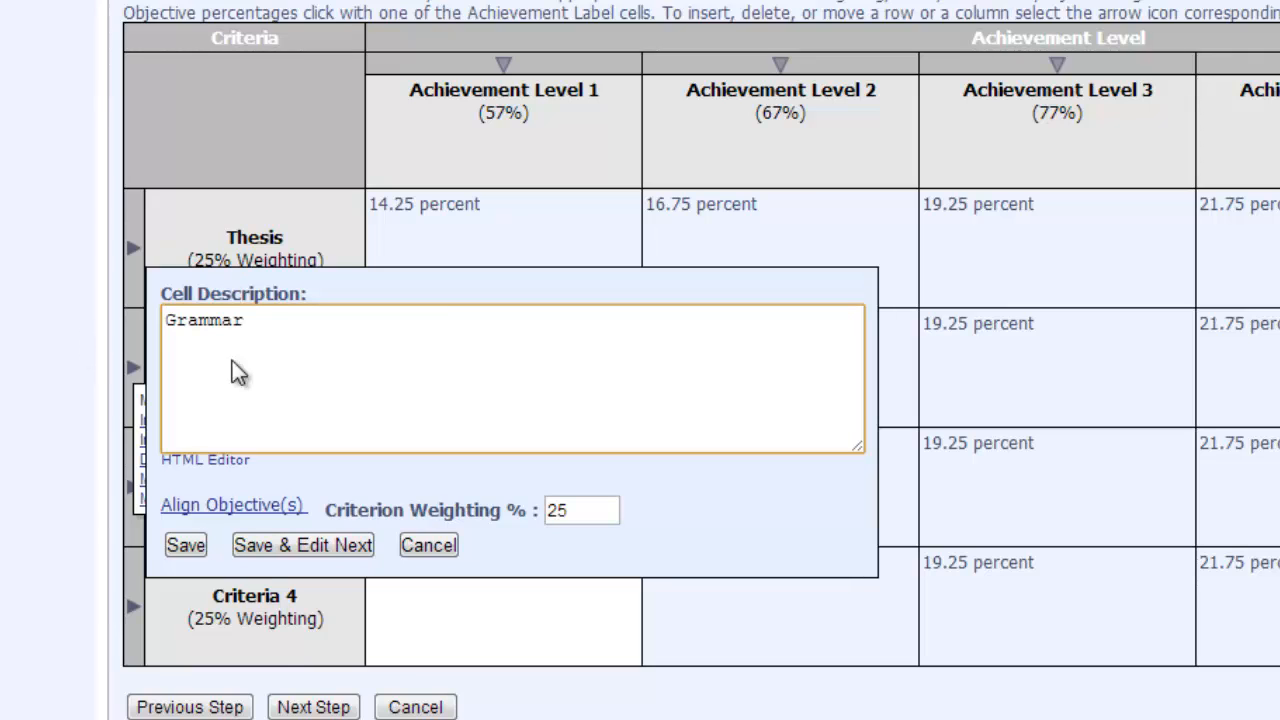
pyautogui.click(187, 546)
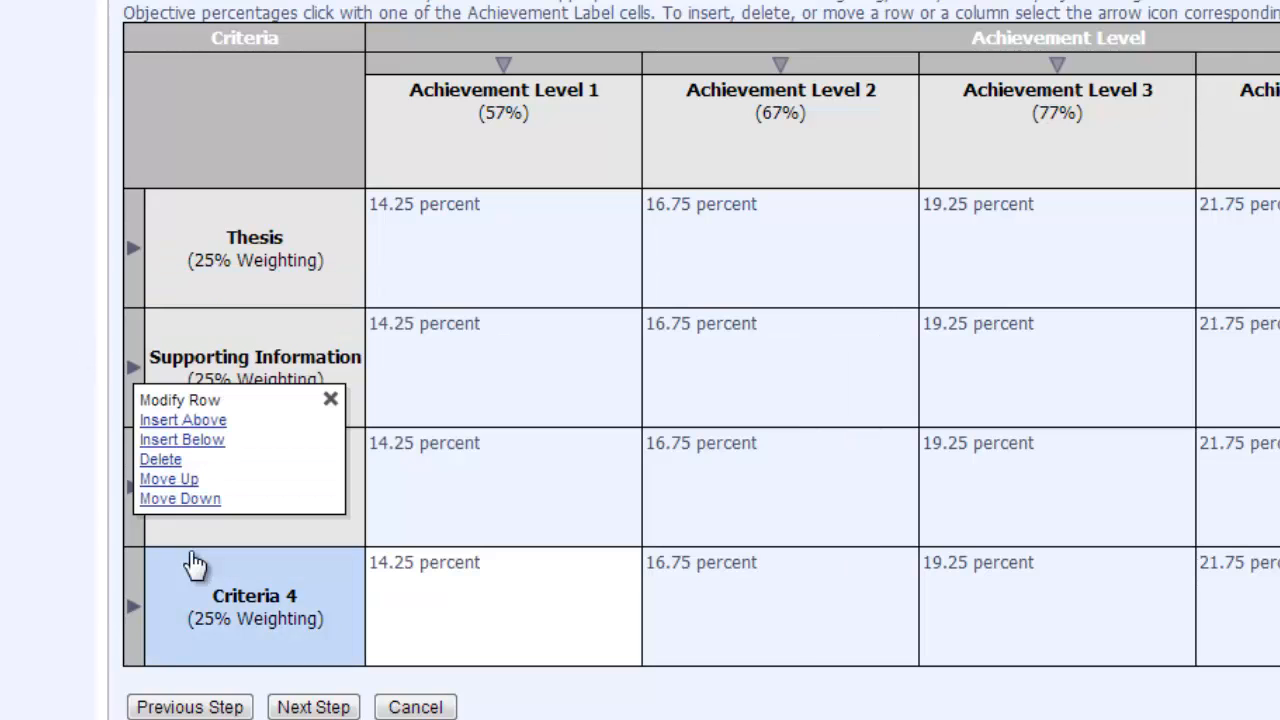
pyautogui.click(328, 402)
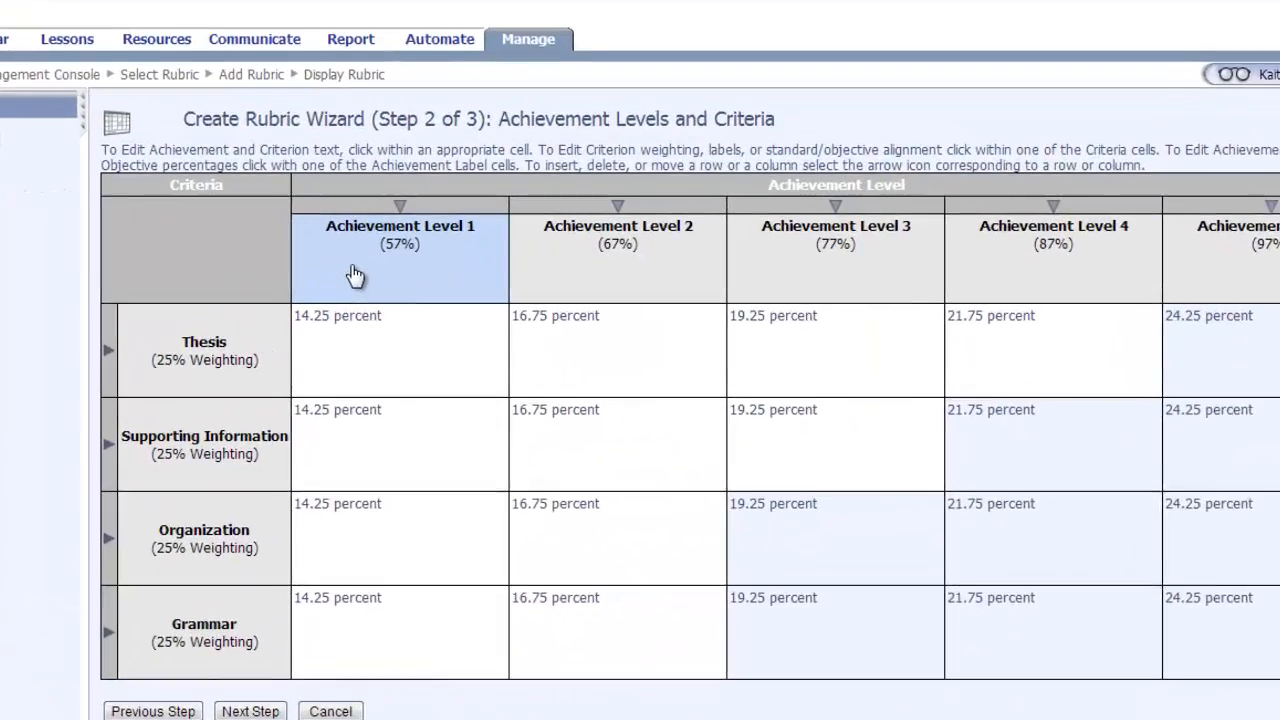
# Rename Achievement Level 1 as "Unacceptable (F)" and save it, moving on to the next level.
pyautogui.click(394, 283)
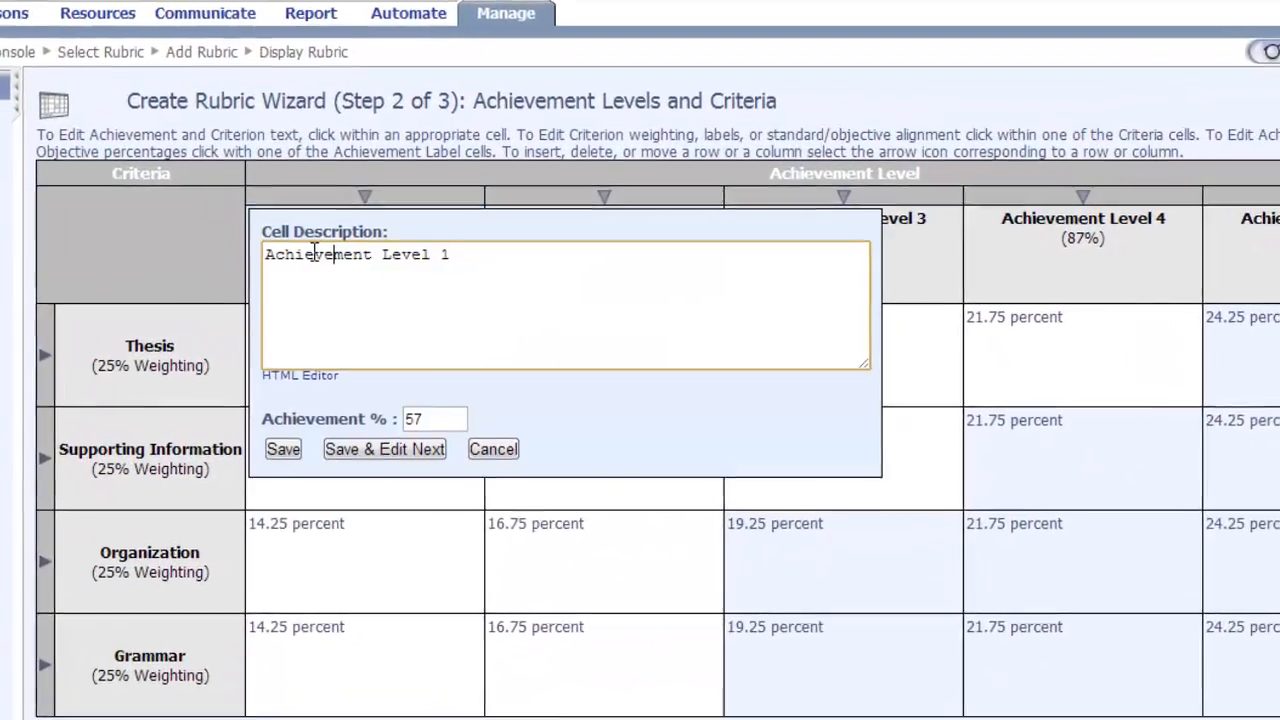
pyautogui.moveTo(530, 280); pyautogui.dragTo(388, 281)
pyautogui.moveTo(246, 275); pyautogui.dragTo(203, 288)
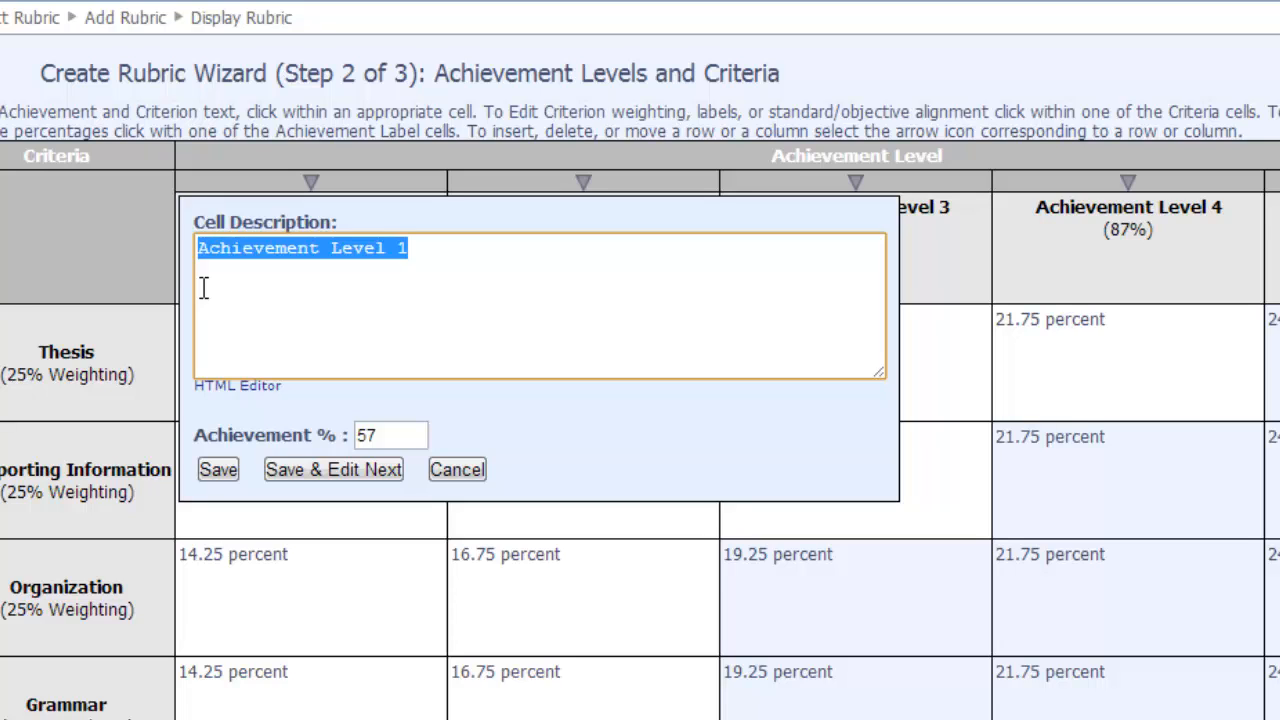
pyautogui.write('Unaccep')
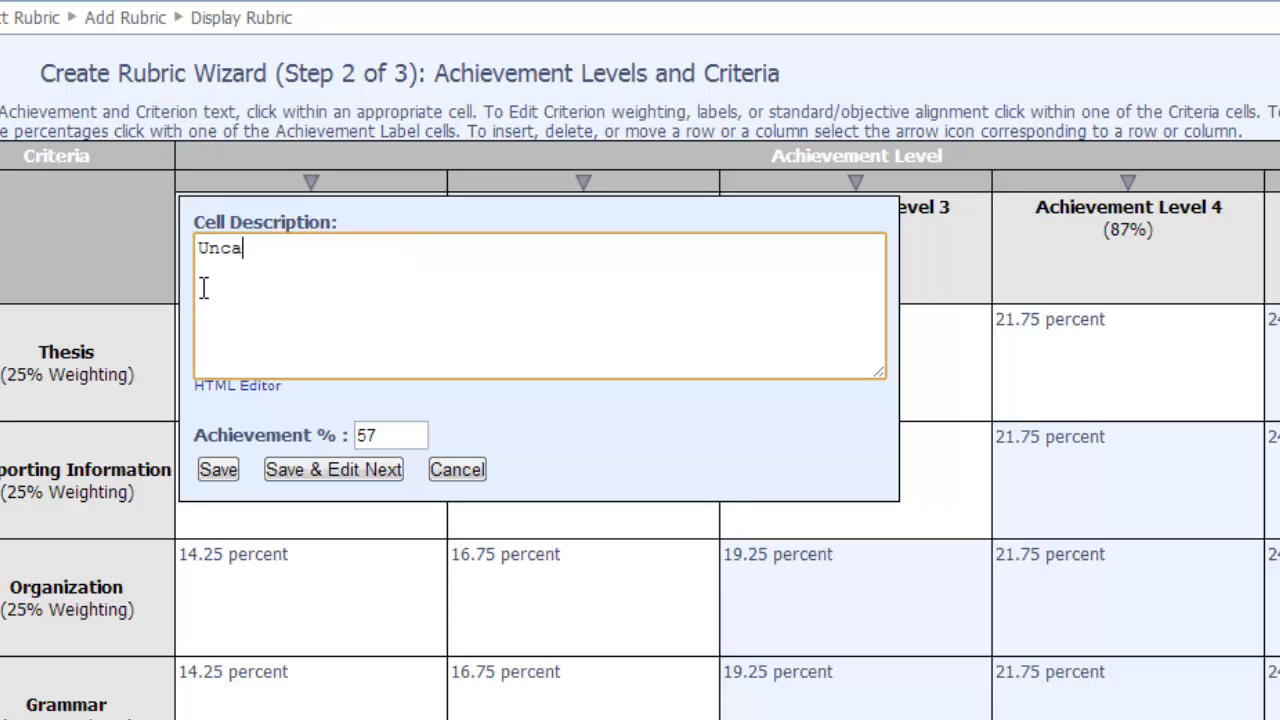
pyautogui.write('table (F)')
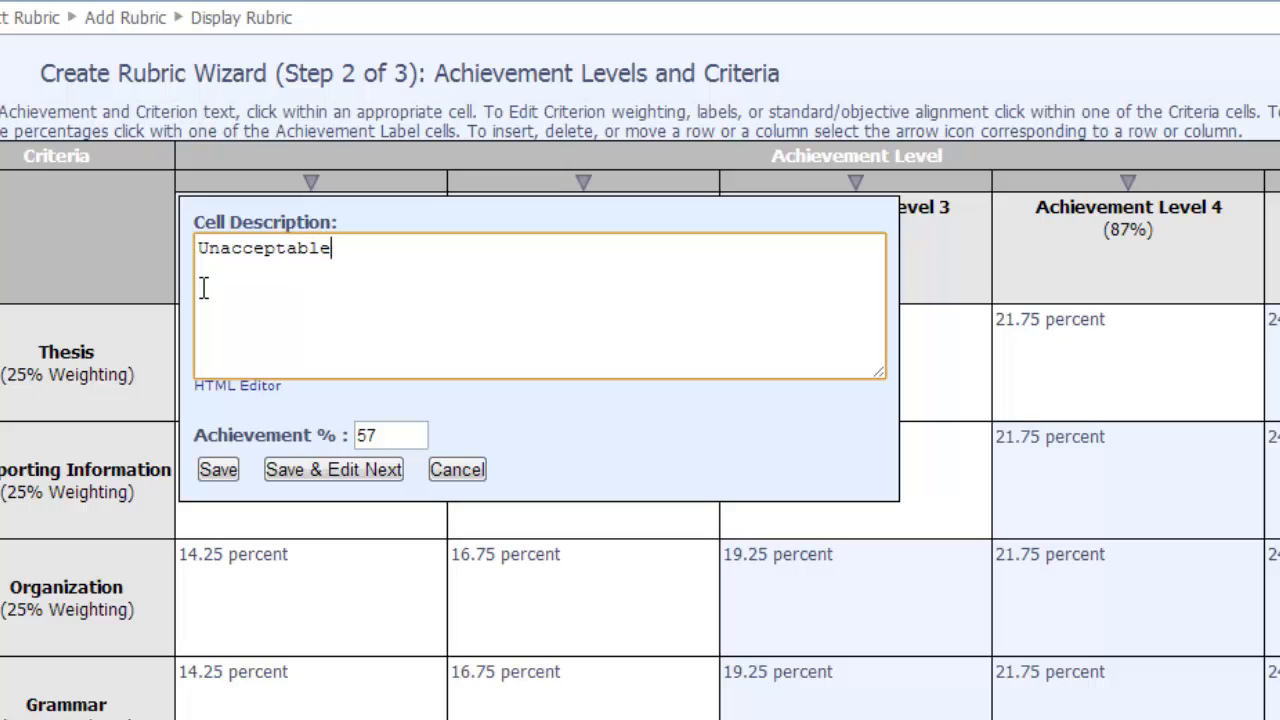
pyautogui.click(390, 474)
# Rename Achievement Level 2 as "Minimally Adequate (D)" and save it, moving on to the next level.
pyautogui.moveTo(682, 248); pyautogui.dragTo(463, 265)
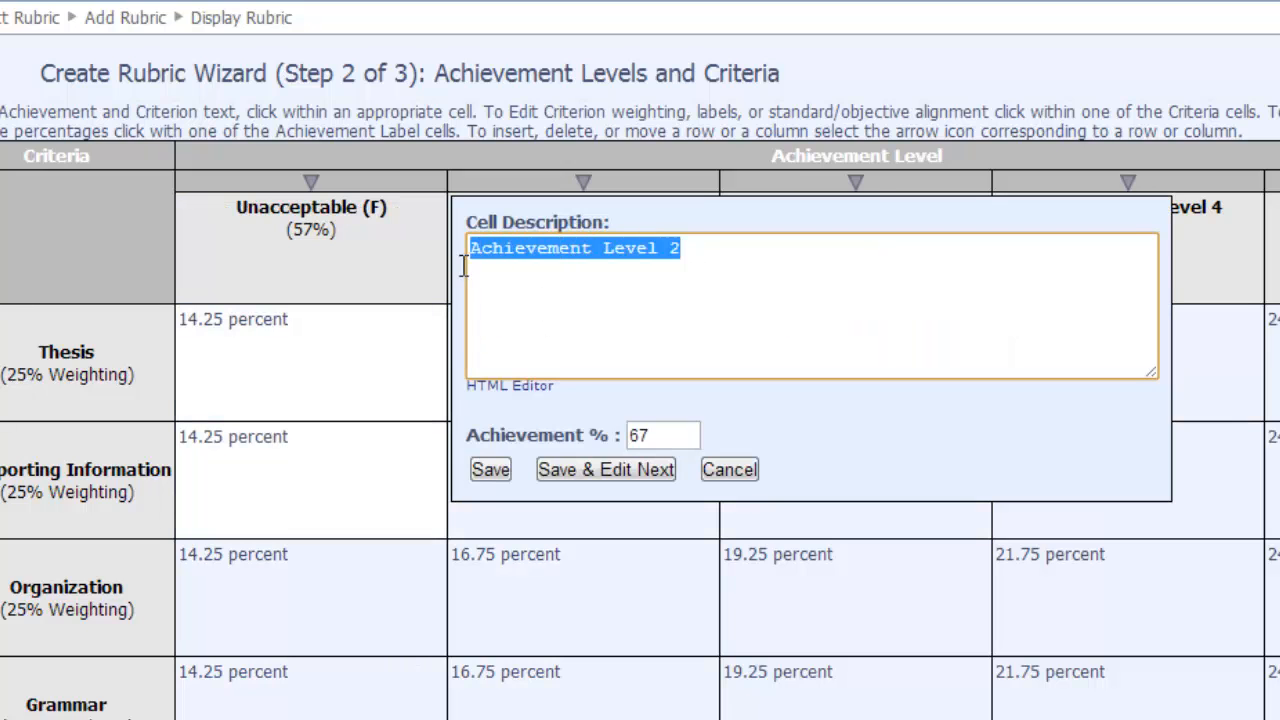
pyautogui.write('Mi')
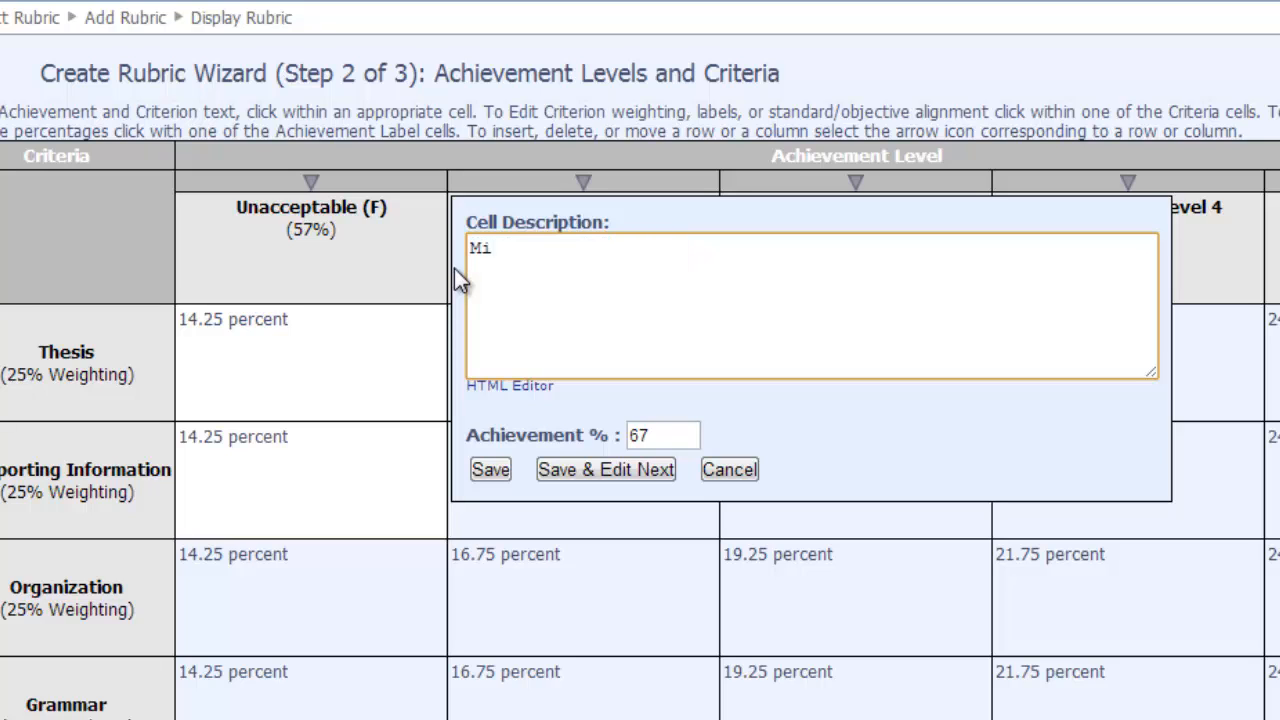
pyautogui.write('nimally Adequate (D)E')
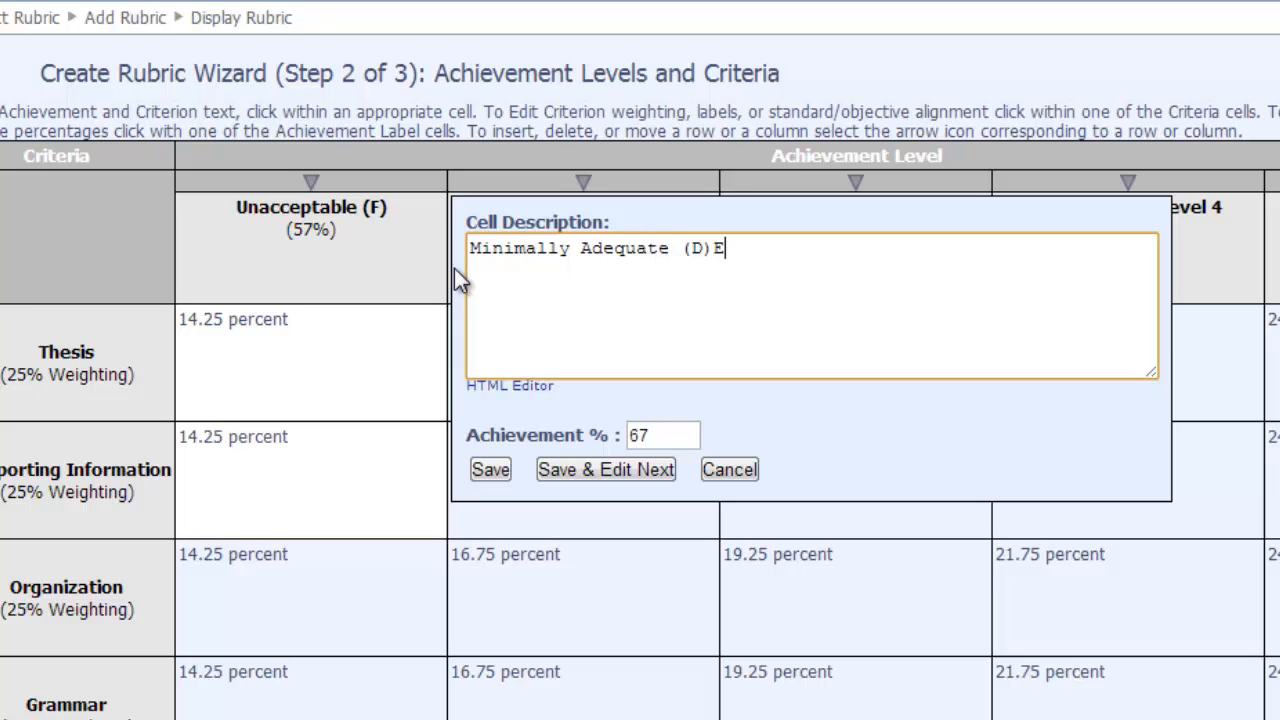
pyautogui.press('BackSpace')
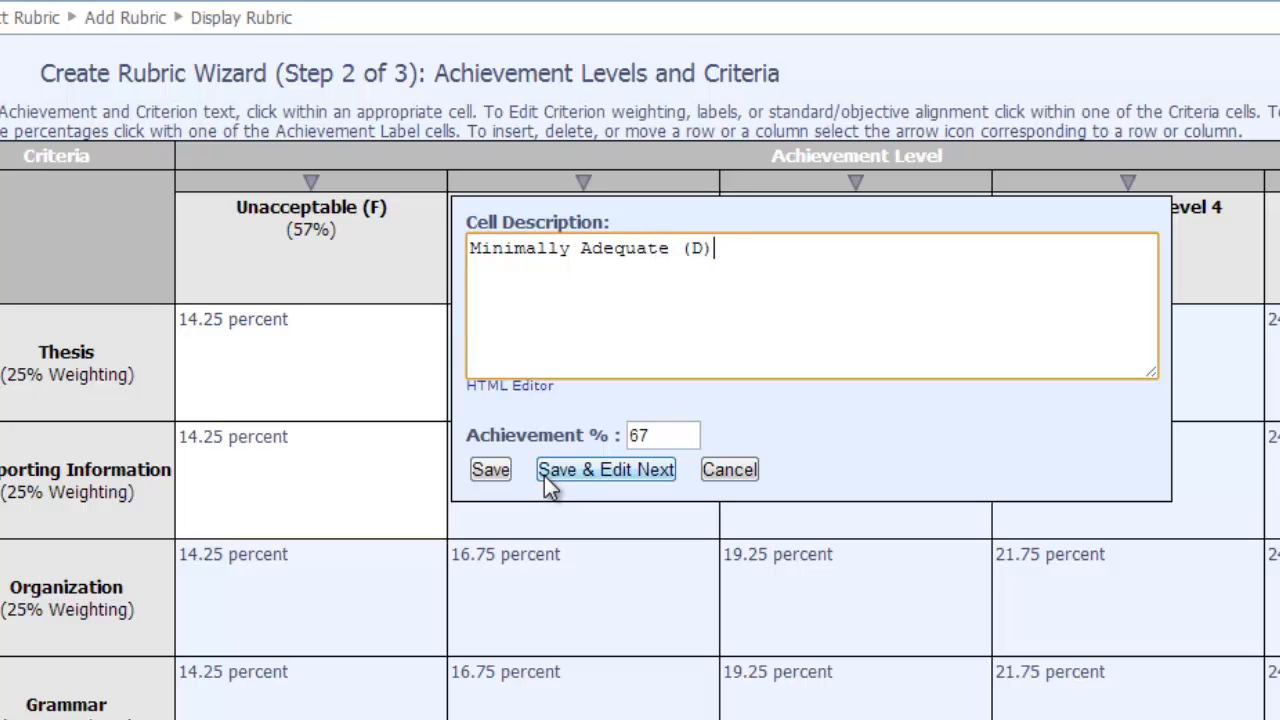
pyautogui.click(591, 466)
# Rename Achievement Level 3 as "Acceptable (C)" and save it, moving on to the next level.
pyautogui.moveTo(1060, 242); pyautogui.dragTo(522, 235)
pyautogui.write('Acce')
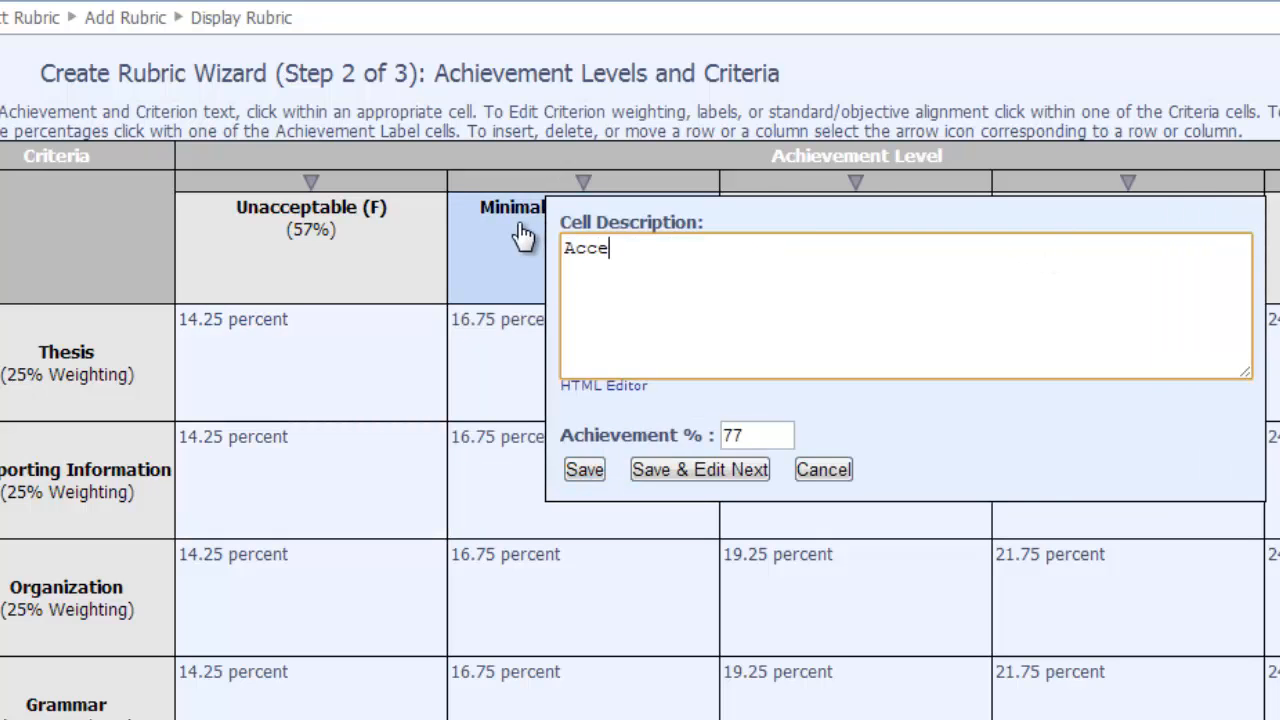
pyautogui.write('ptable (C)')
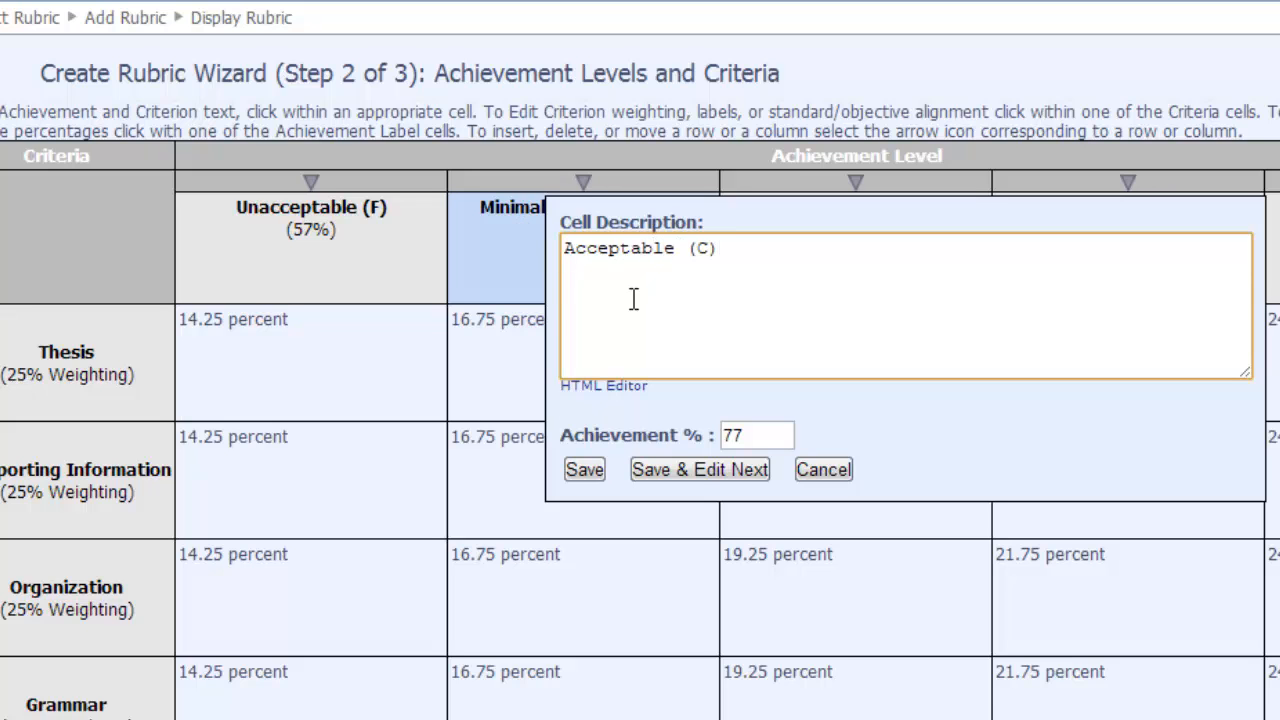
pyautogui.click(655, 468)
# Rename Achievement Level 4 as "Good (B)" and save it, moving on to the next level.
pyautogui.moveTo(722, 336); pyautogui.dragTo(515, 345)
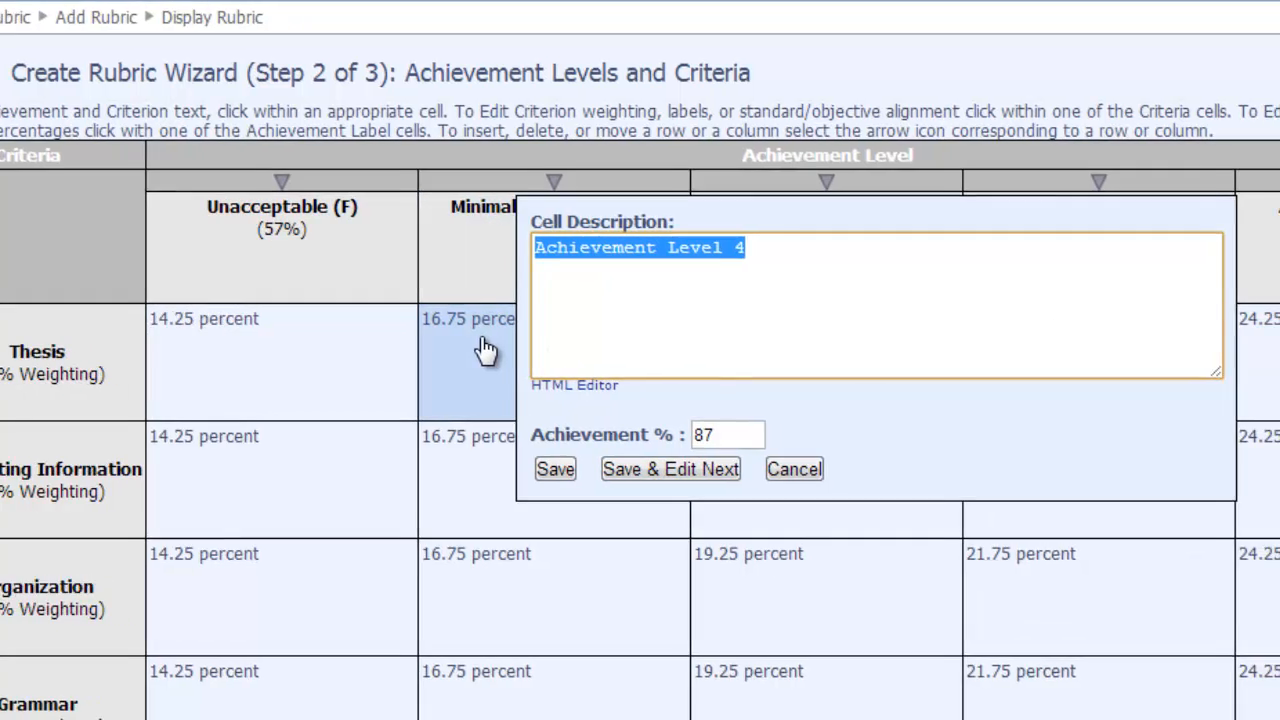
pyautogui.write('Good (B)')
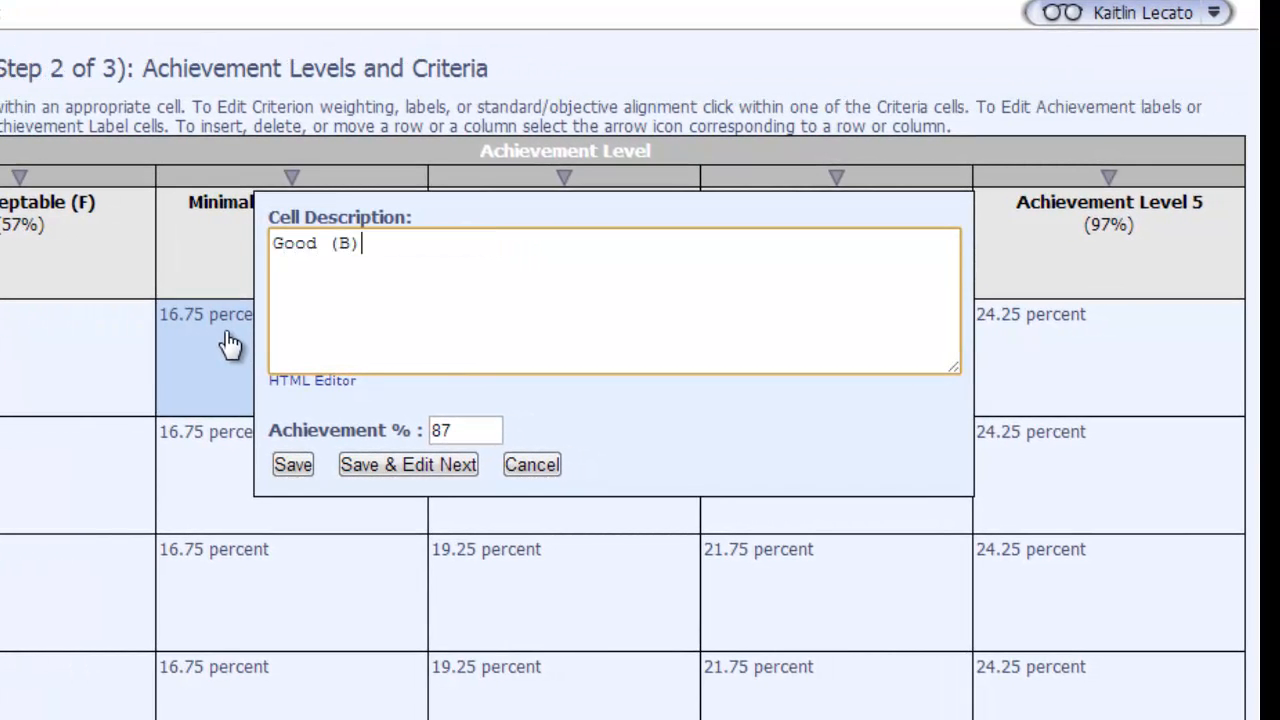
pyautogui.click(438, 464)
# Rename Achievement Level 5 as "Excellent (A)" and save it.
pyautogui.moveTo(490, 243); pyautogui.dragTo(254, 254)
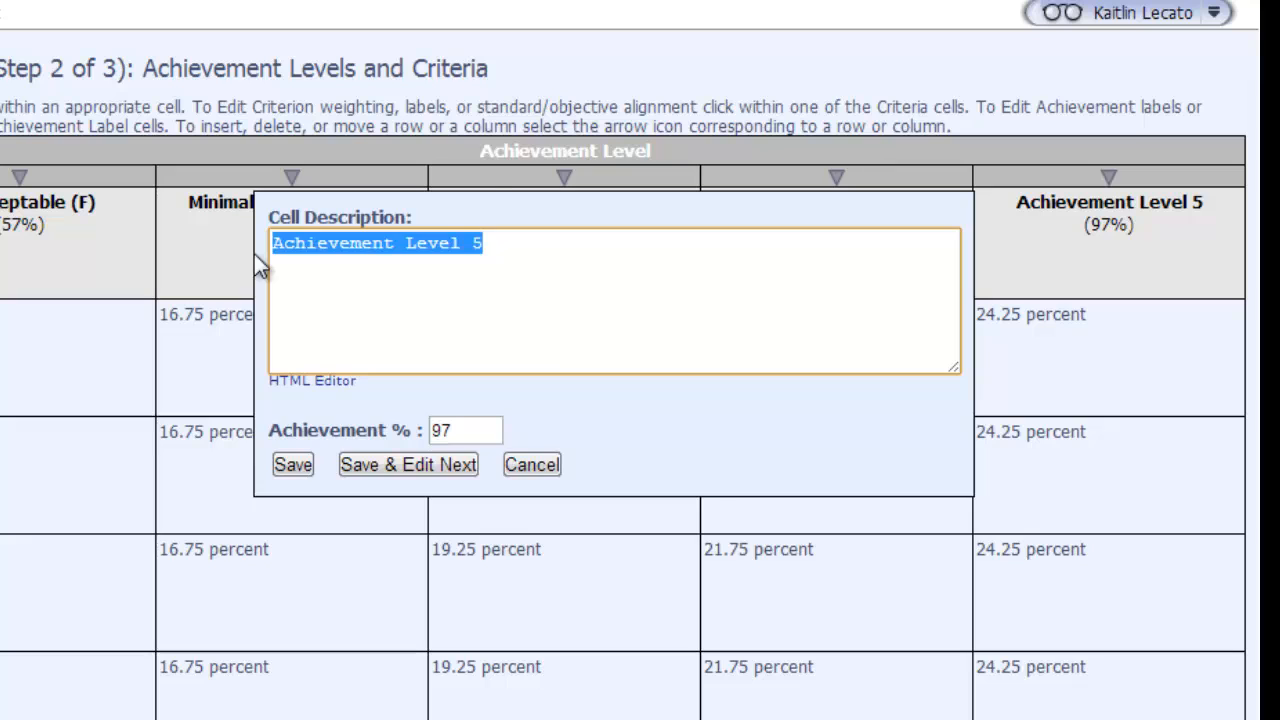
pyautogui.write('Excellent (A)')
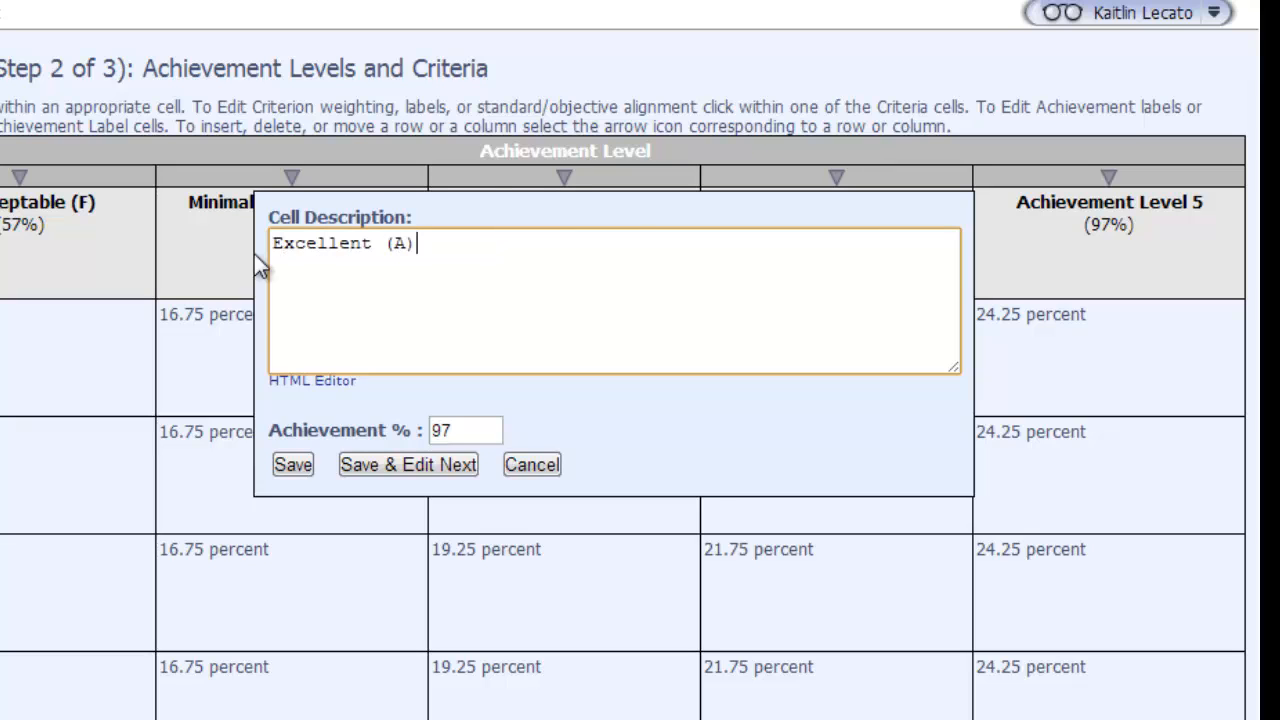
pyautogui.click(290, 466)
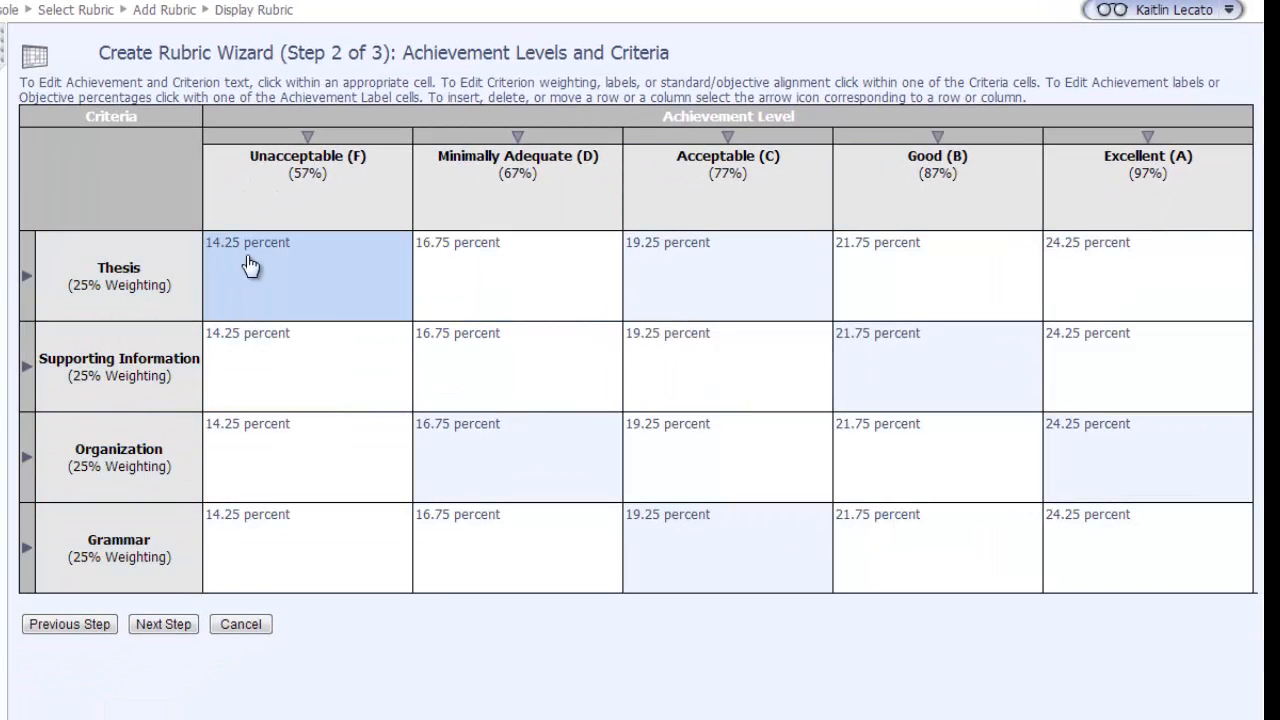
# Describe the Thesis criterion's Unacceptable (F) cell as "No thesis" and save it, moving on to the next cell.
pyautogui.click(336, 299)
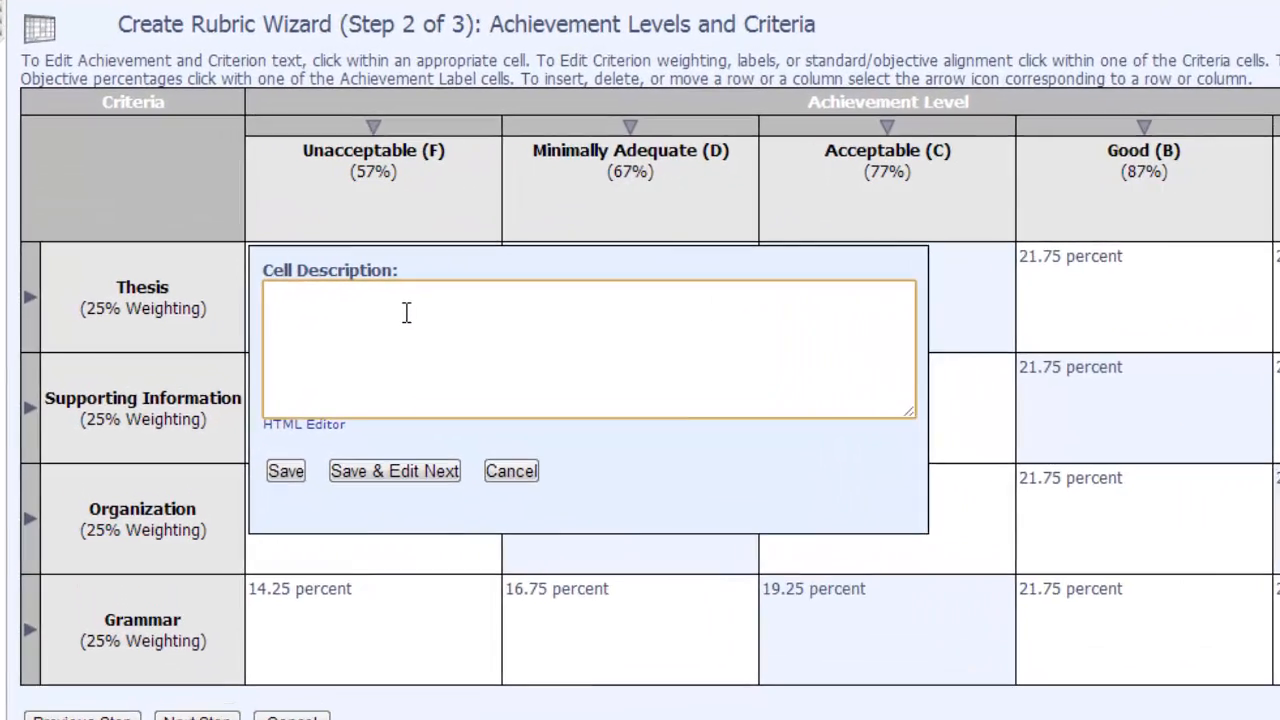
pyautogui.write('No')
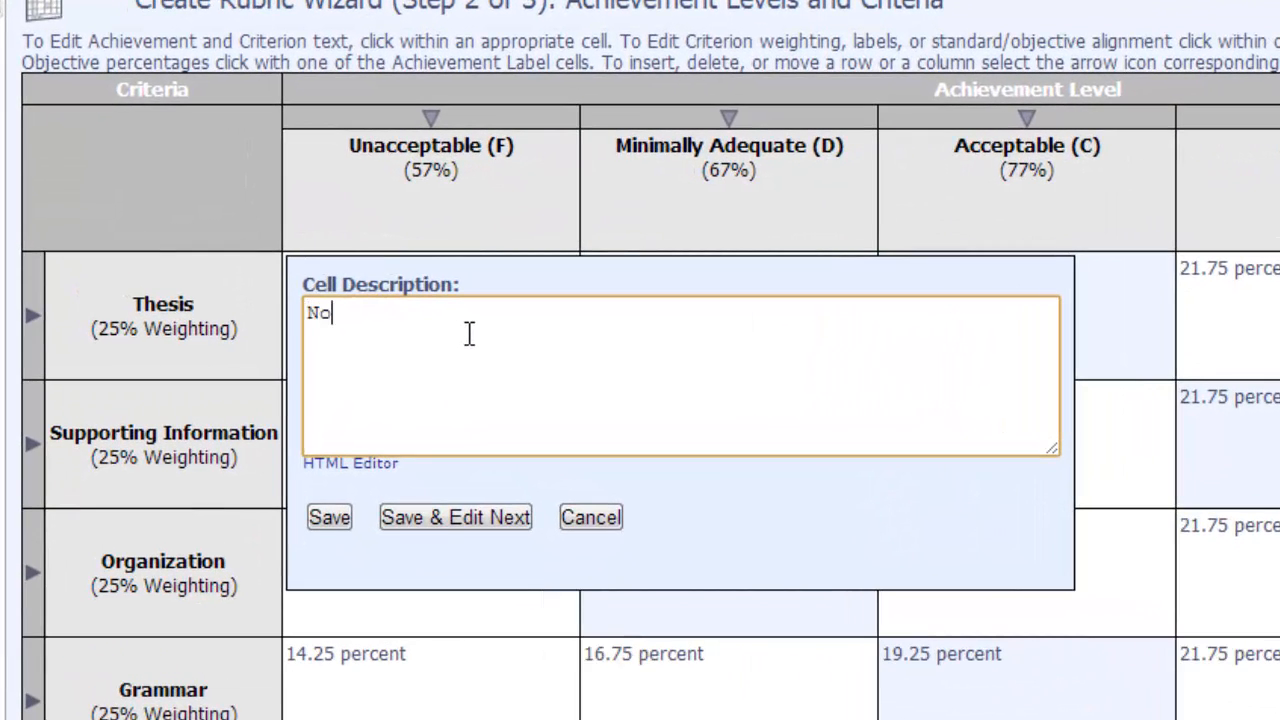
pyautogui.write(' thesis')
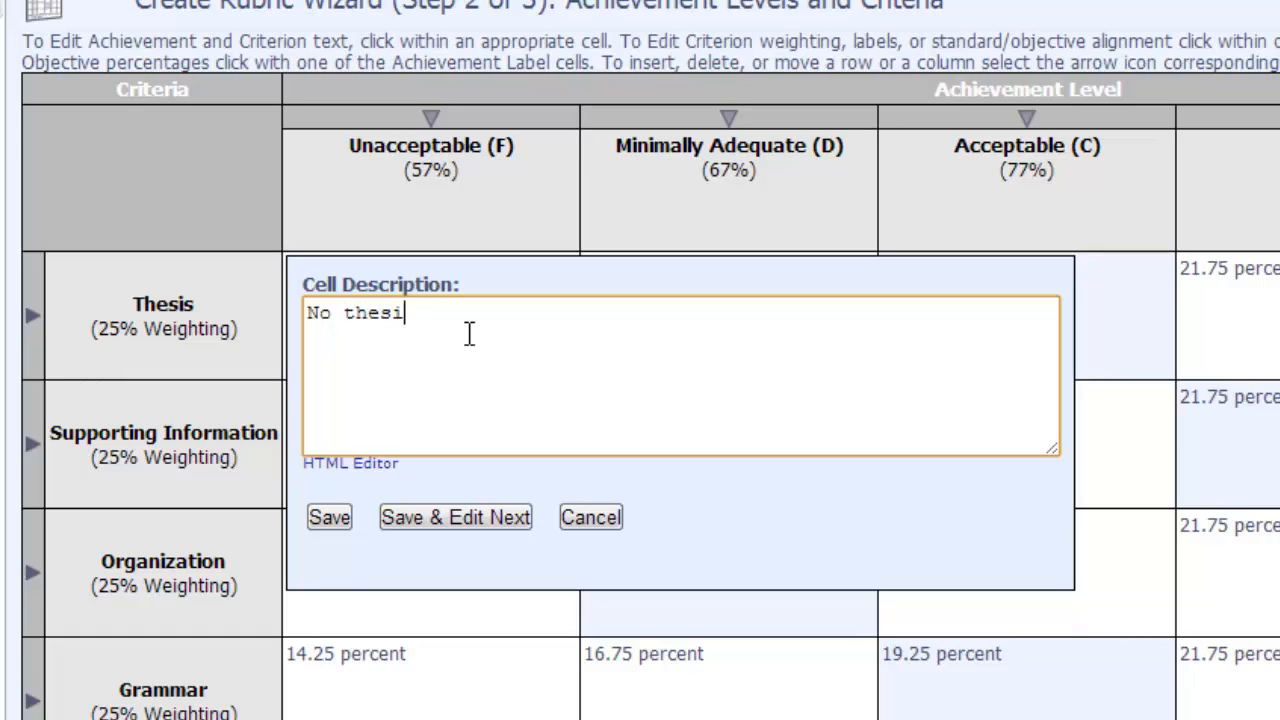
pyautogui.click(438, 518)
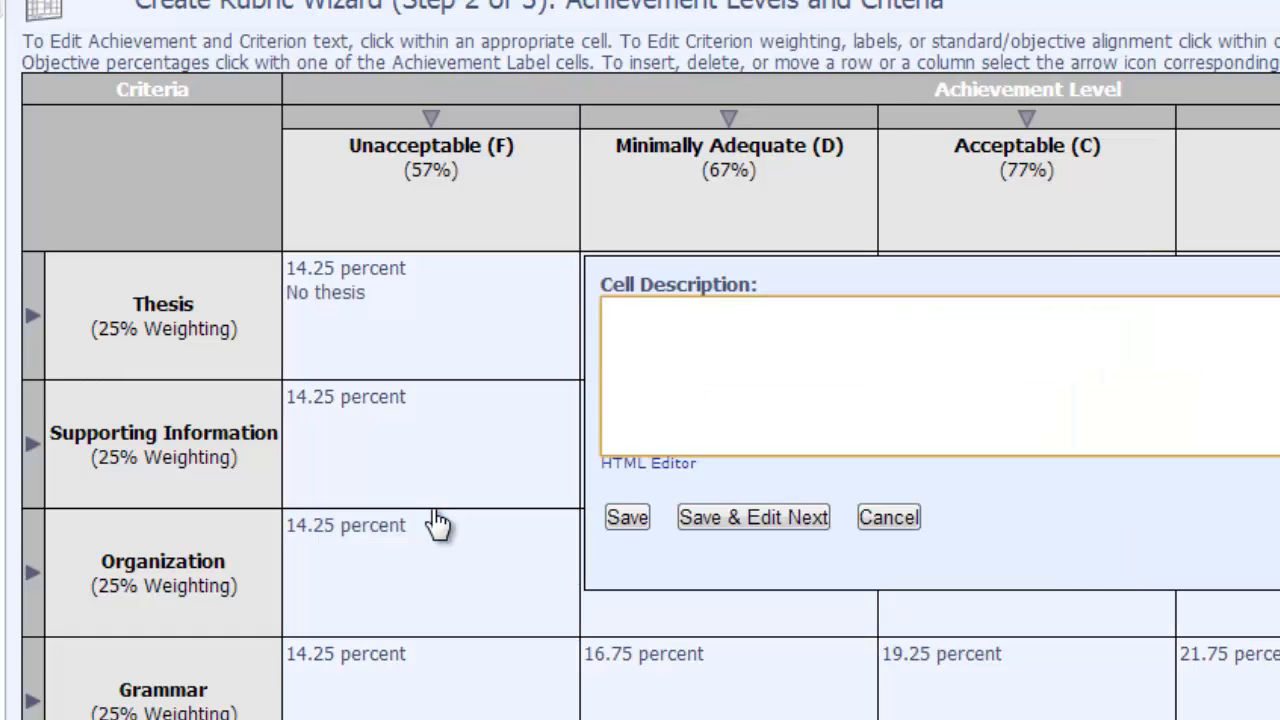
# Describe the Thesis criterion's Minimally Adequate (D) cell as "Inaccurate Thesis" and save it, moving on to the next cell.
pyautogui.write('nacurate I')
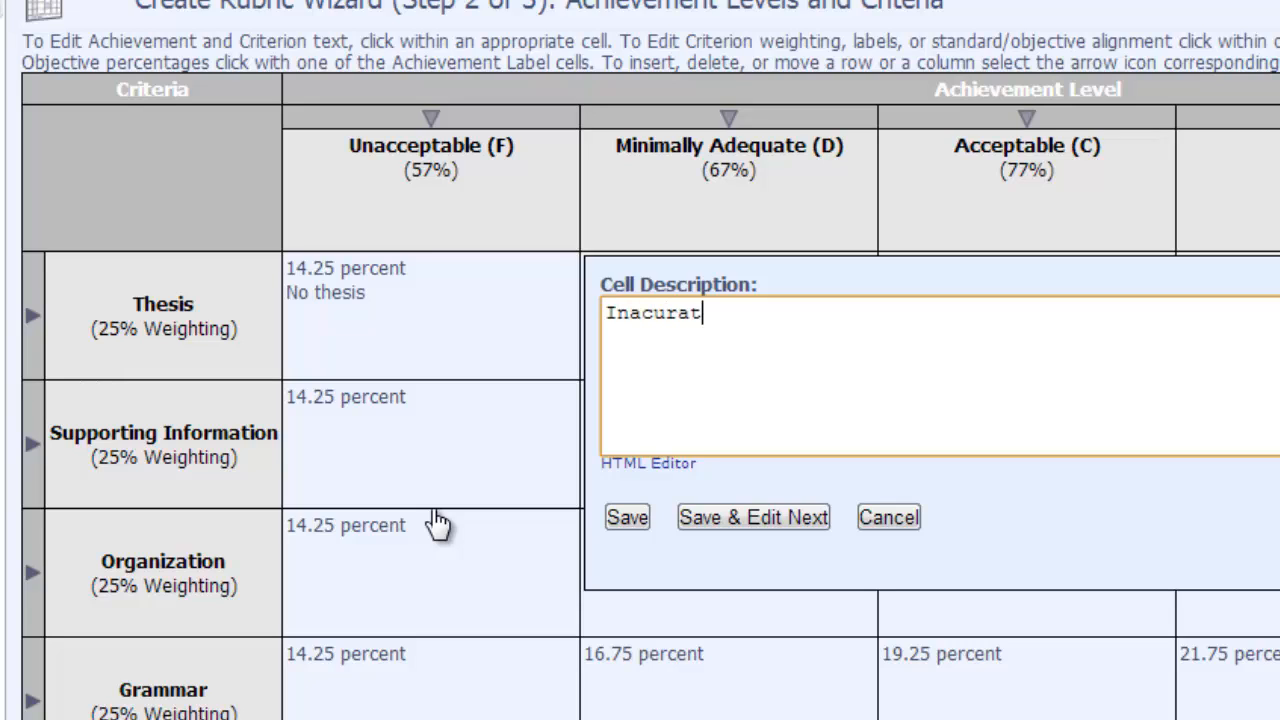
pyautogui.press('BackSpace')
pyautogui.press('BackSpace')
pyautogui.press('BackSpace')
pyautogui.press('BackSpace')
pyautogui.press('BackSpace')
pyautogui.press('BackSpace')
pyautogui.press('BackSpace')
pyautogui.write('curate Thesis')
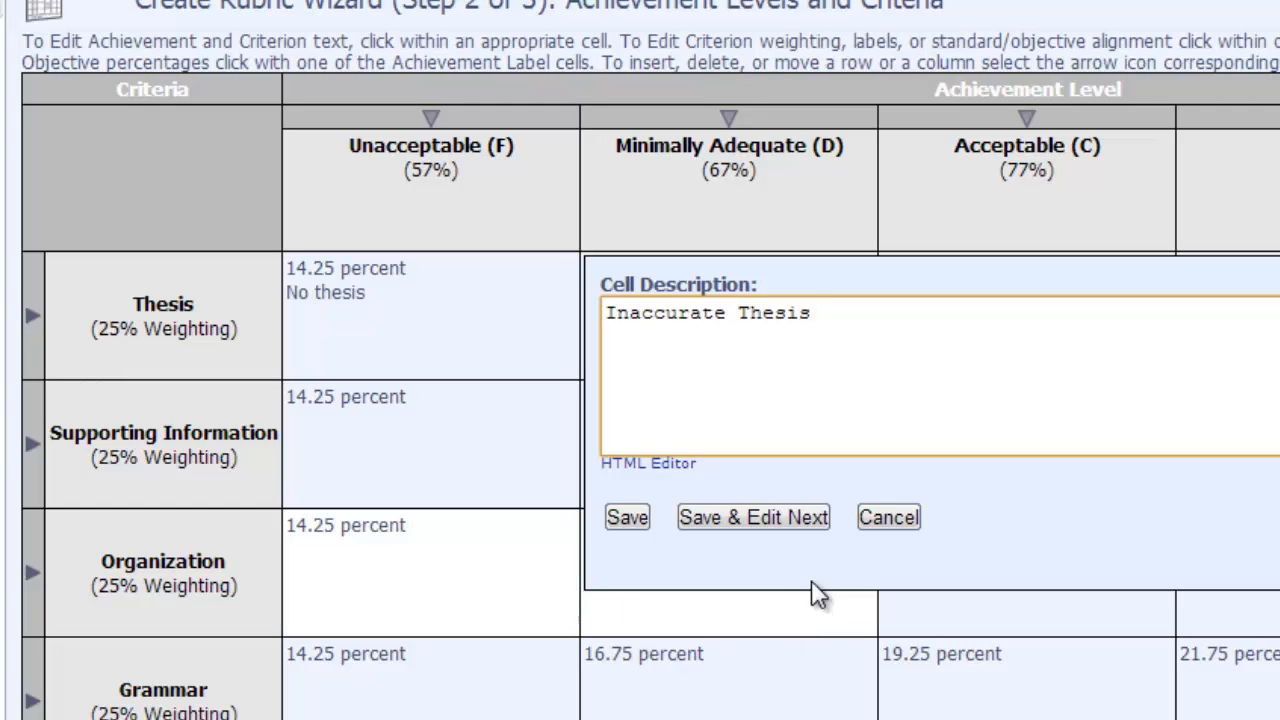
pyautogui.click(797, 520)
# Describe the Thesis criterion's Acceptable (C) cell as "Weak Thesis" and save it, moving on to the next cell.
pyautogui.write('Weak These')
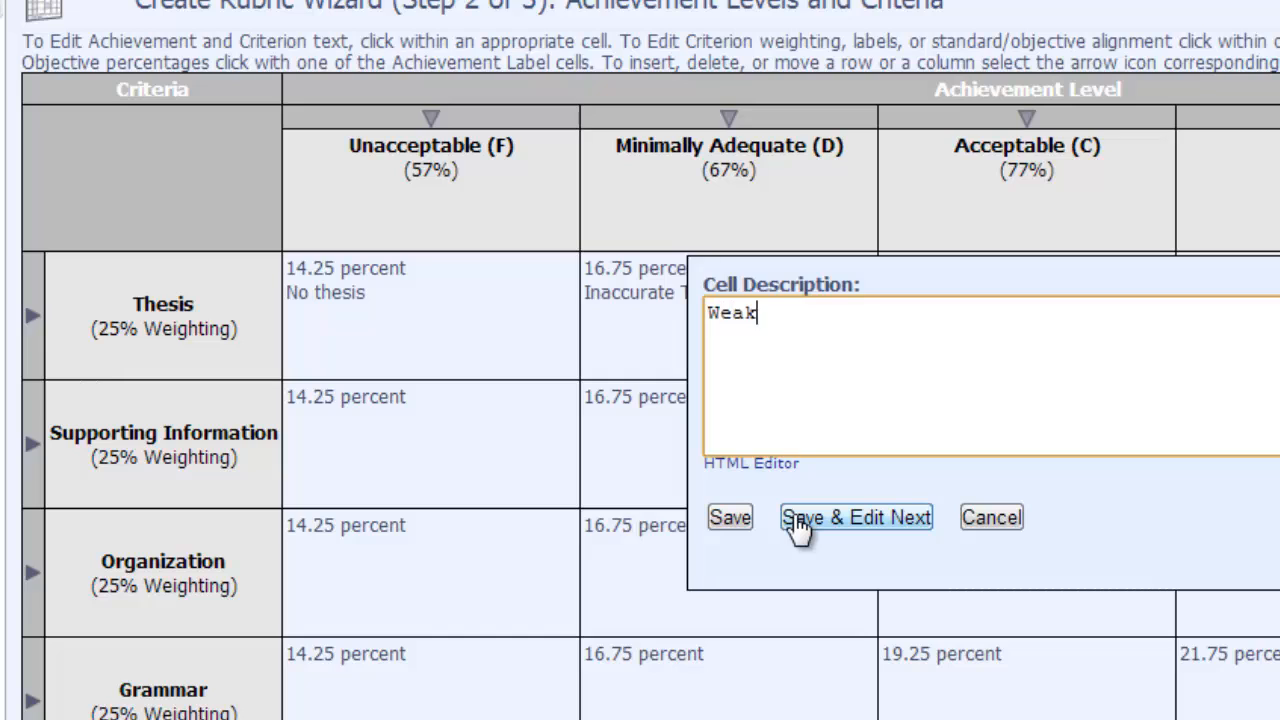
pyautogui.press('BackSpace')
pyautogui.press('BackSpace')
pyautogui.write('sis')
pyautogui.click(798, 522)
# Describe the Thesis criterion's Good (B) cell as "Okay Thesis" and its Excellent (A) cell as "Great Thesis!", saving both.
pyautogui.write('Okay Thesis')
pyautogui.click(798, 522)
pyautogui.write('Great Thesis!')
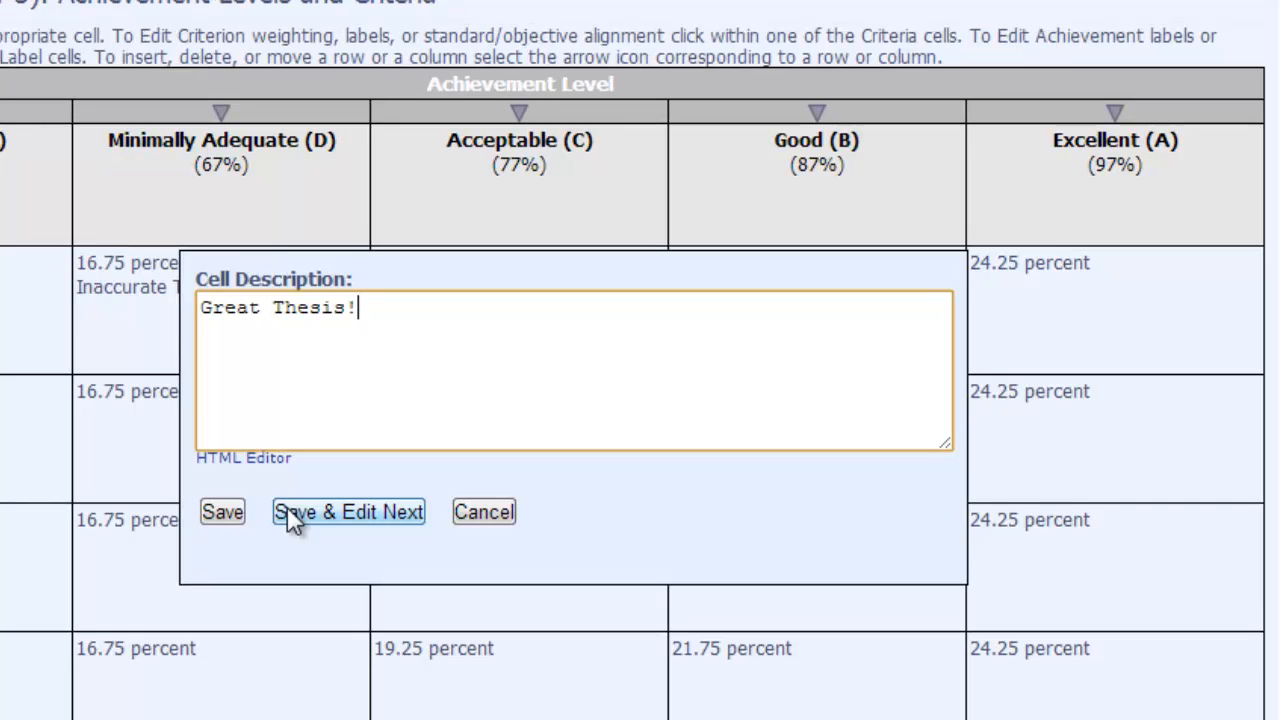
pyautogui.click(239, 512)
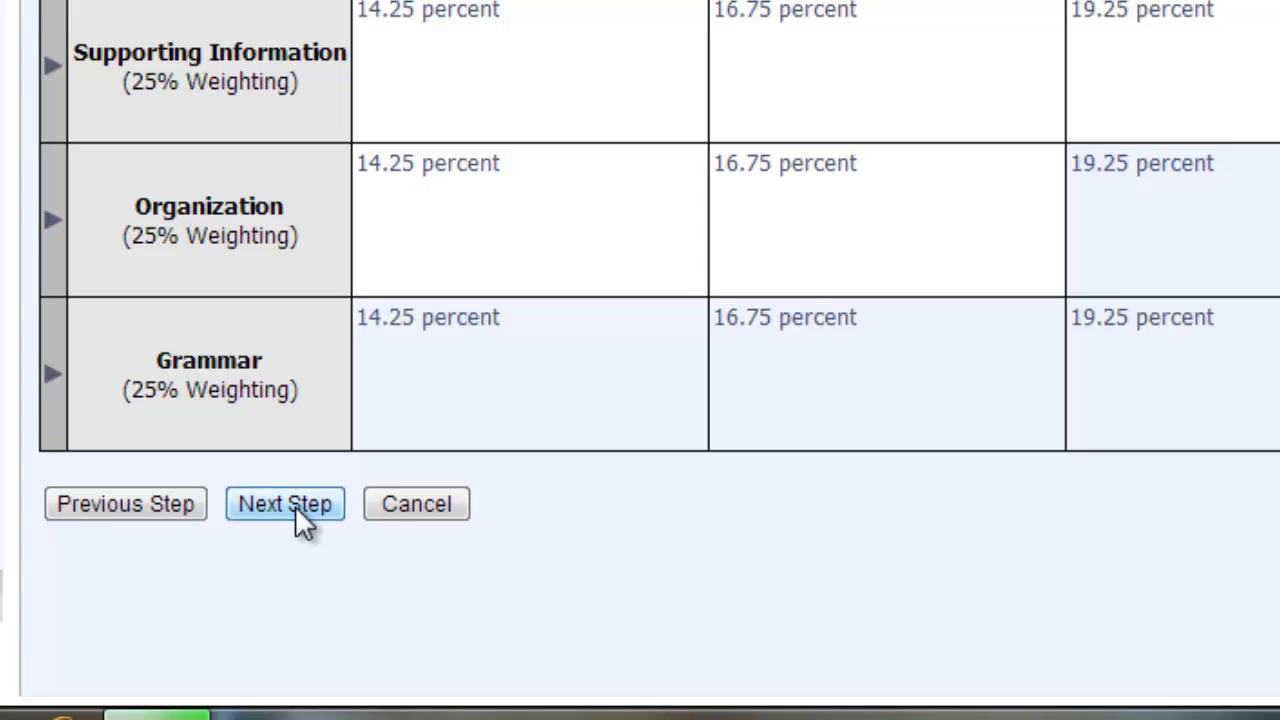
# Advance the rubric wizard to its final step and save the completed rubric.
pyautogui.click(285, 504)
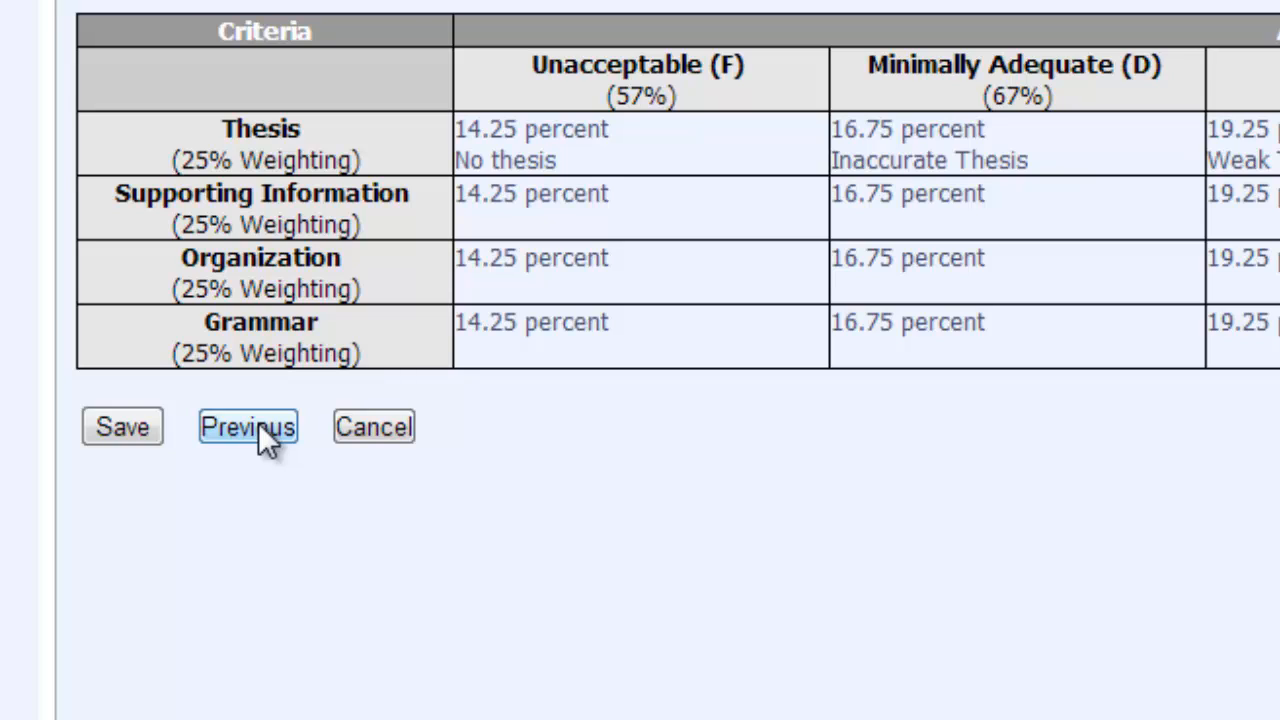
pyautogui.click(122, 427)
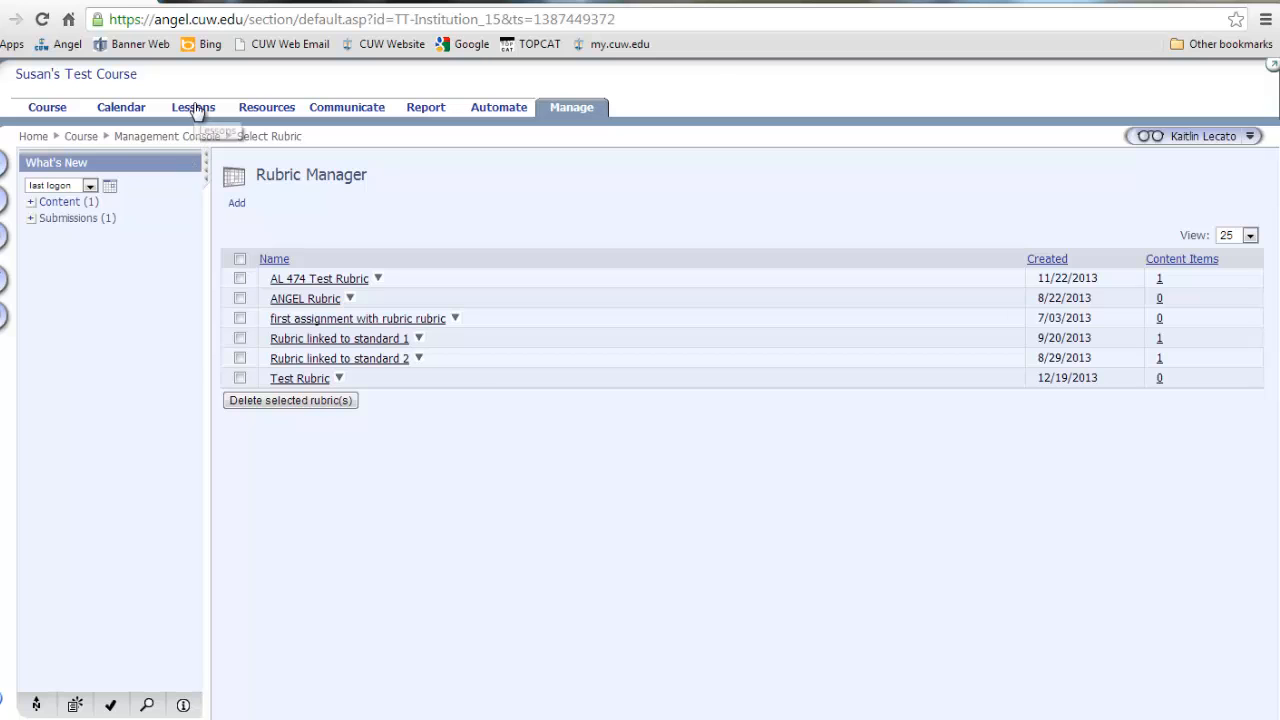
# Open the assignment settings of the Test Drop Box in the course's lessons.
pyautogui.click(194, 104)
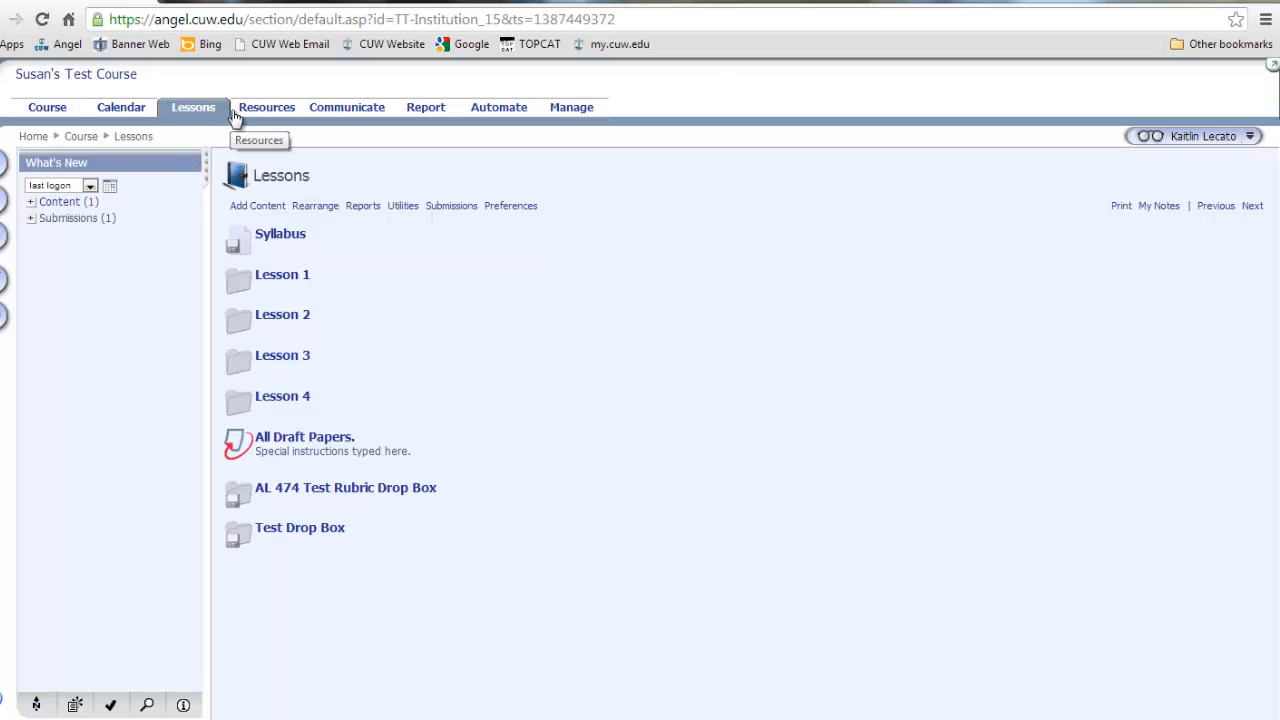
pyautogui.moveTo(301, 529)
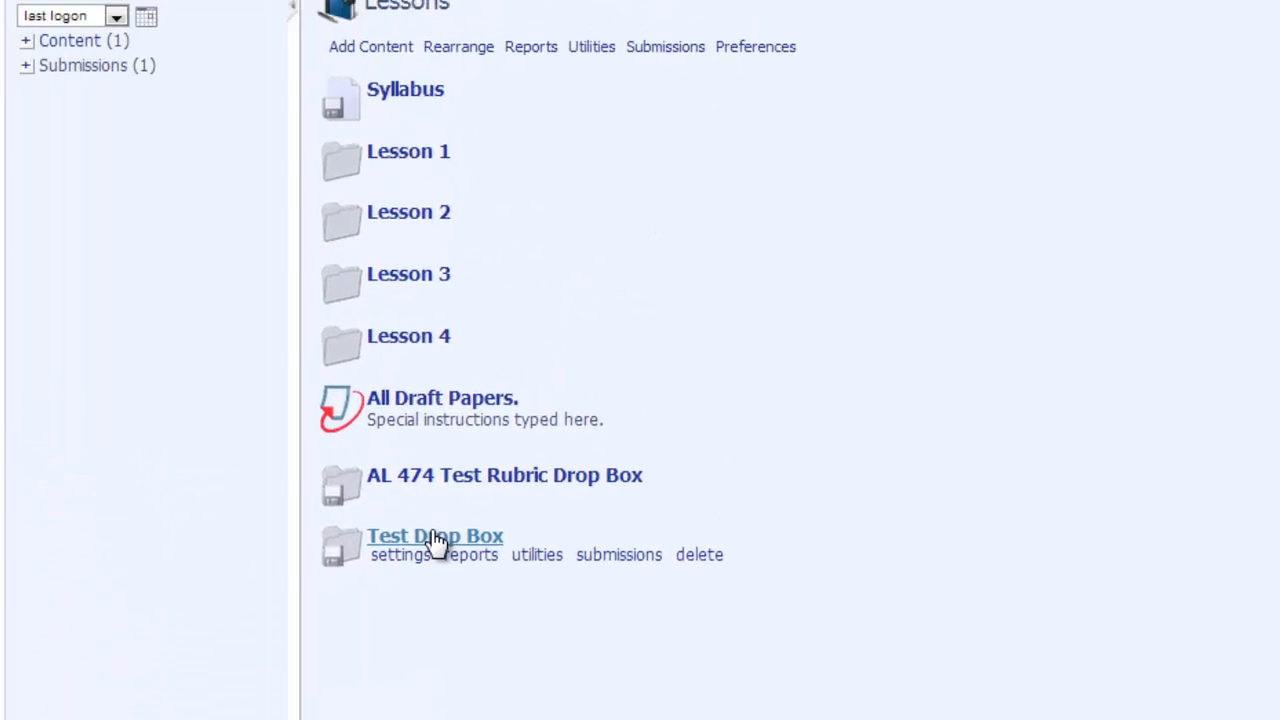
pyautogui.click(437, 541)
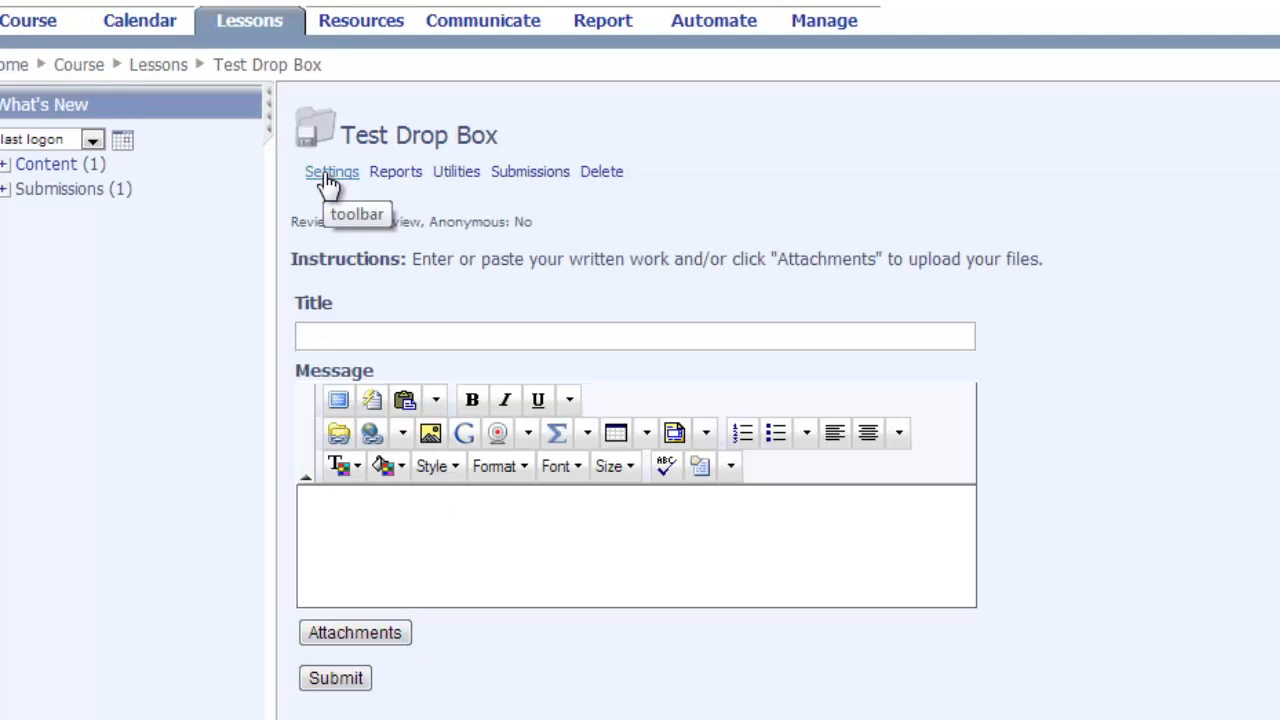
pyautogui.click(330, 172)
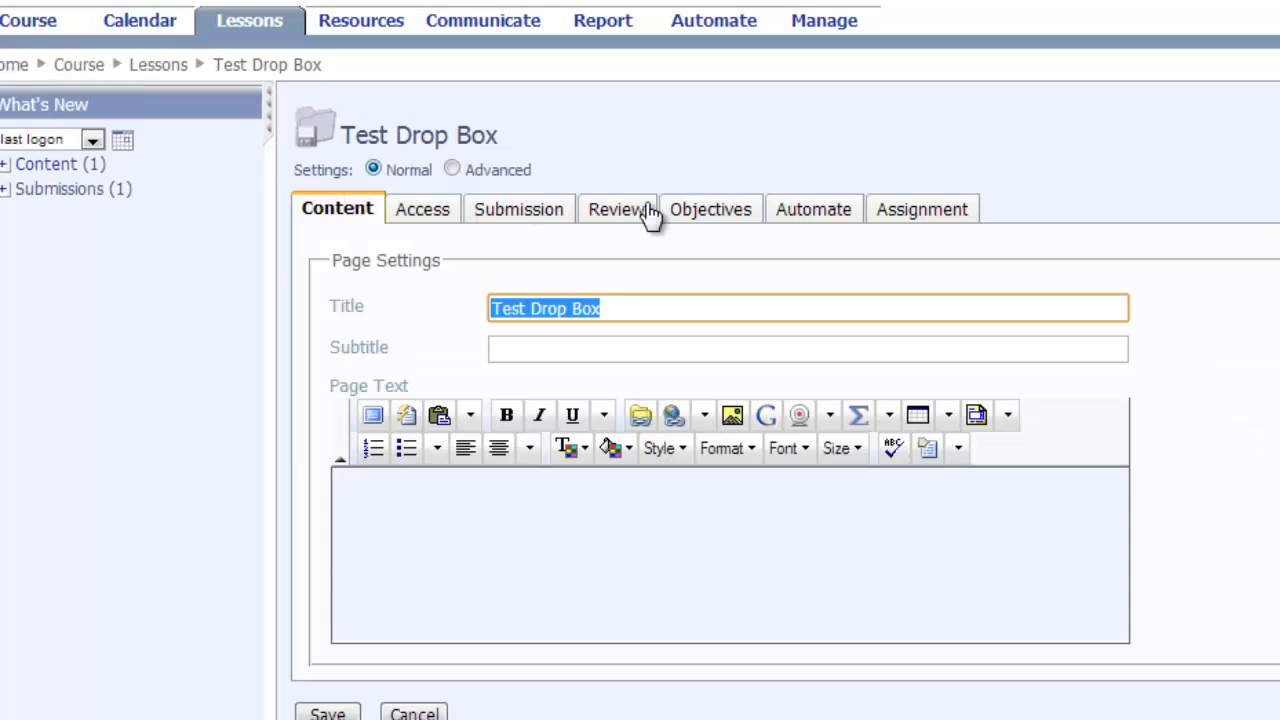
pyautogui.click(958, 210)
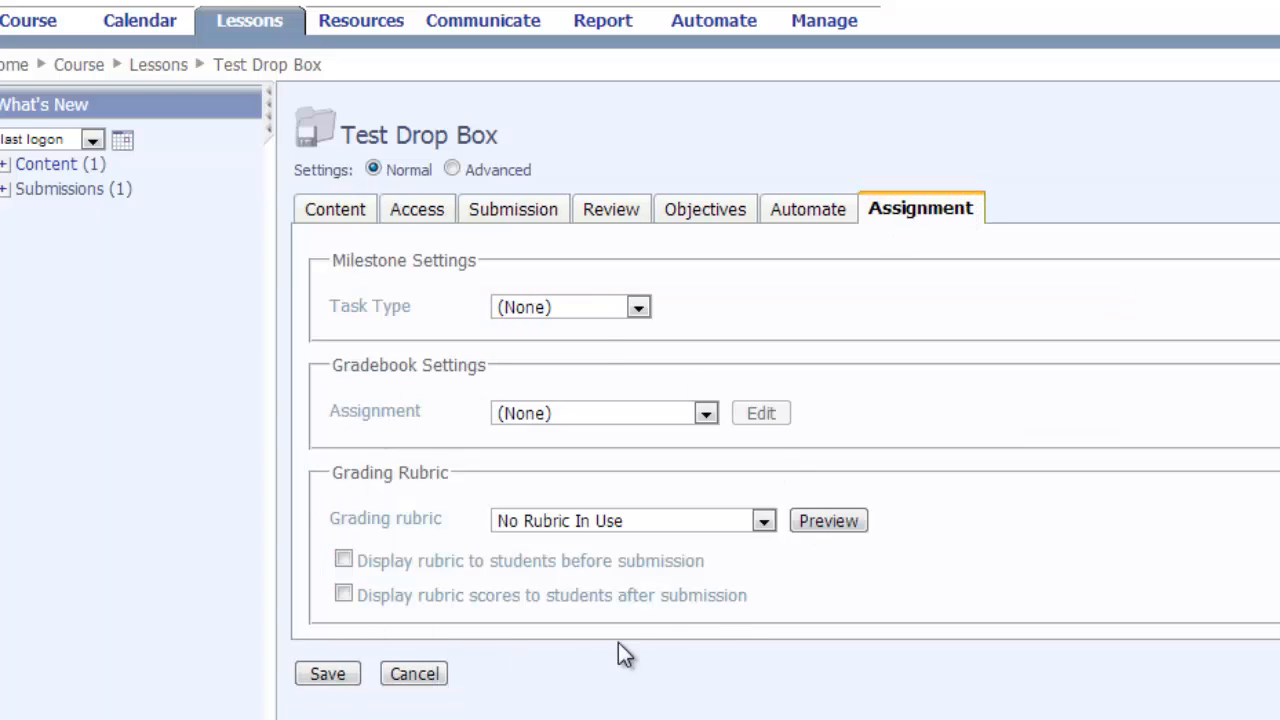
# Attach "Test Rubric" as the grading rubric, display it before submission and its scores after submission to students, and save the settings.
pyautogui.click(527, 521)
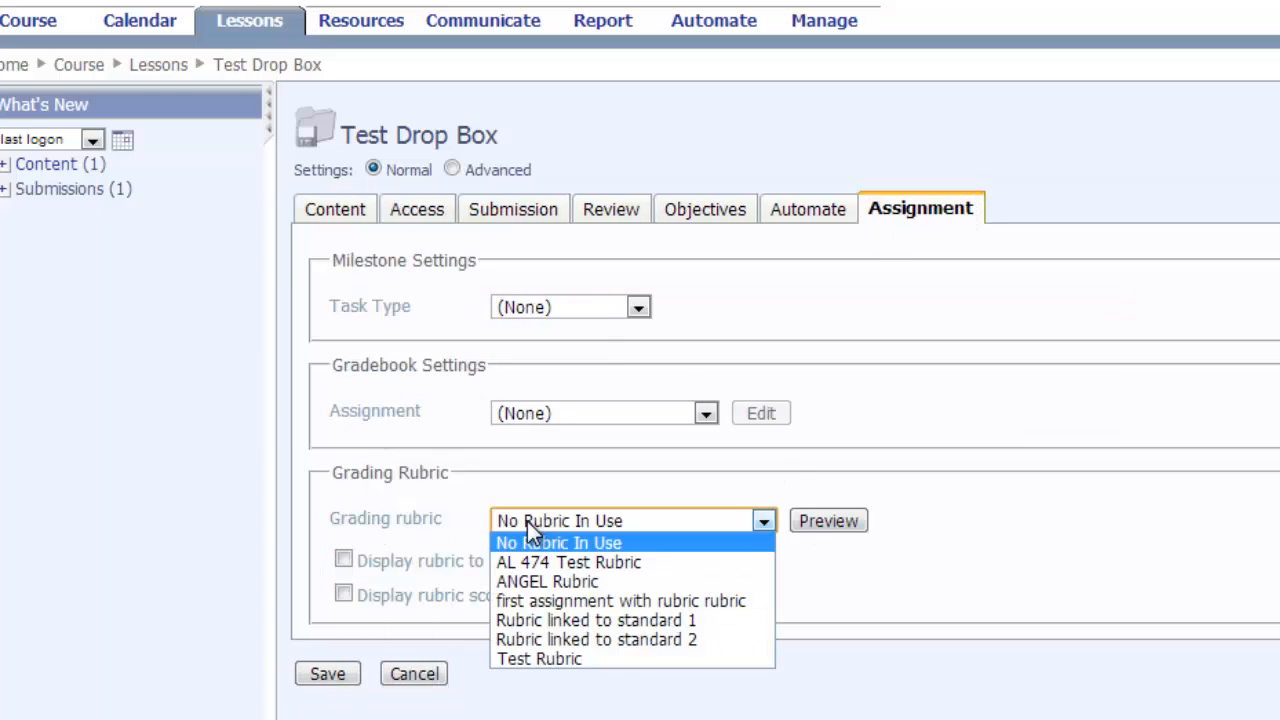
pyautogui.click(524, 660)
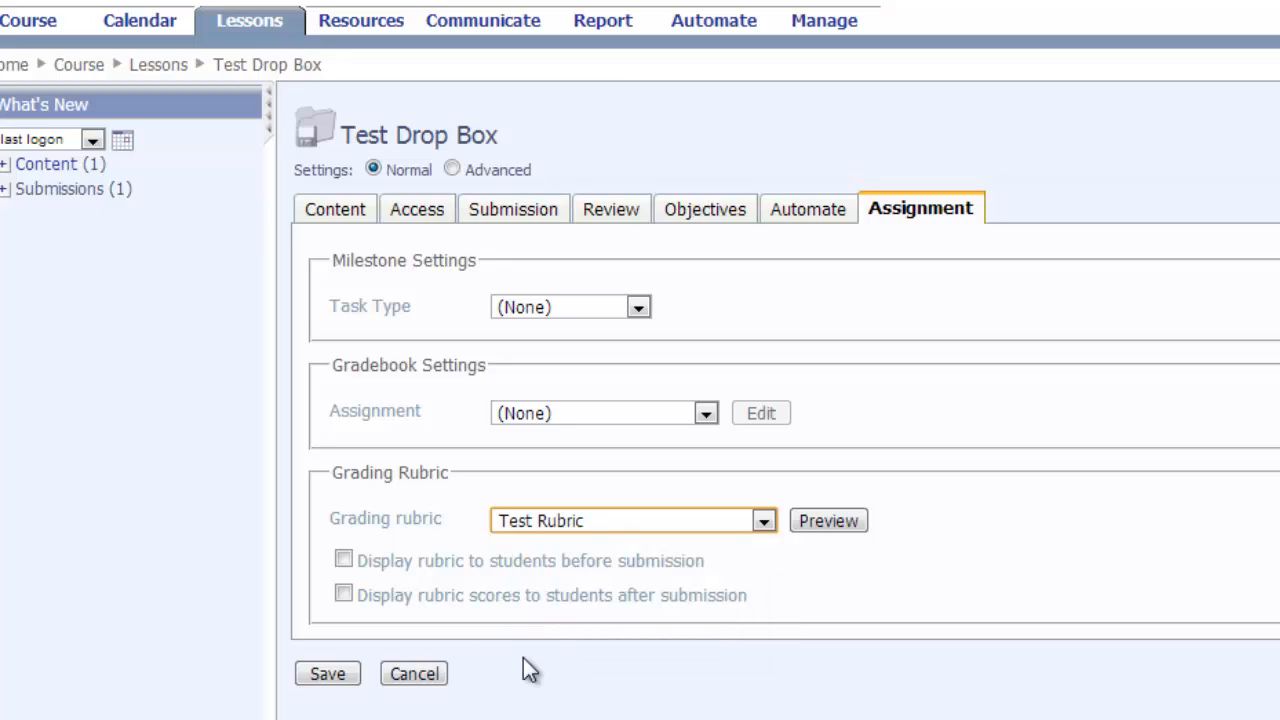
pyautogui.click(343, 561)
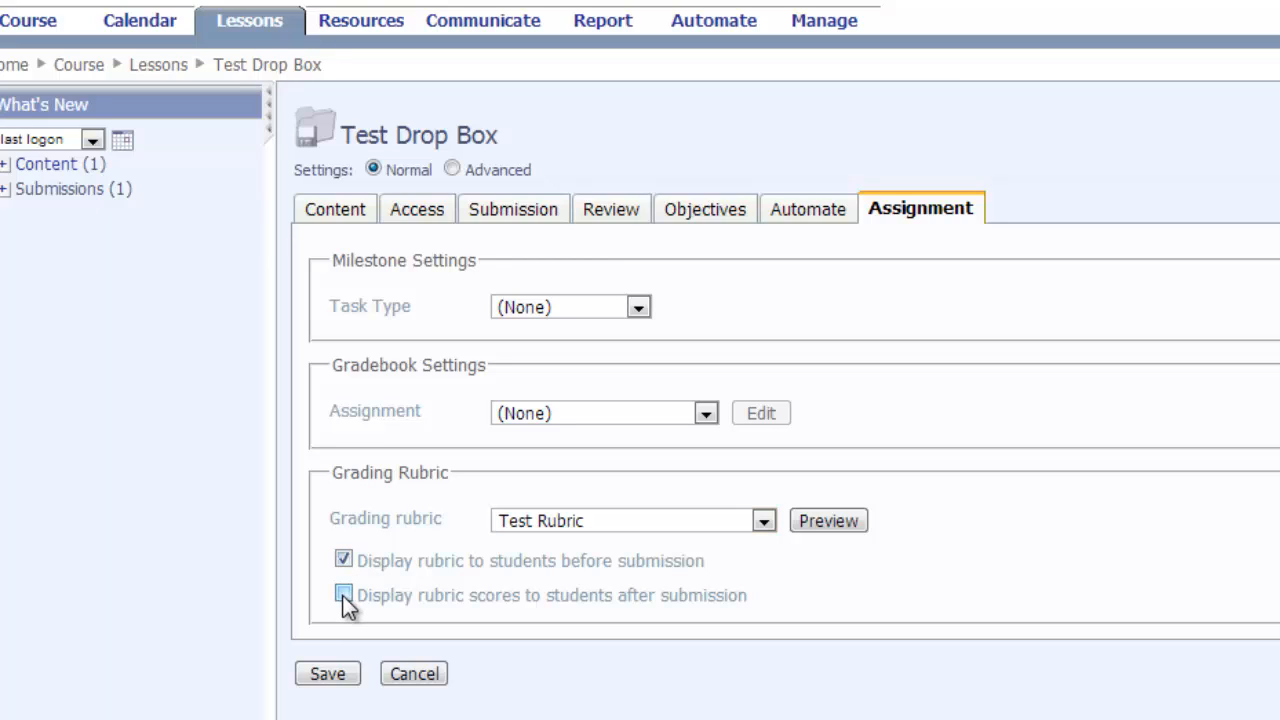
pyautogui.click(343, 596)
pyautogui.click(330, 676)
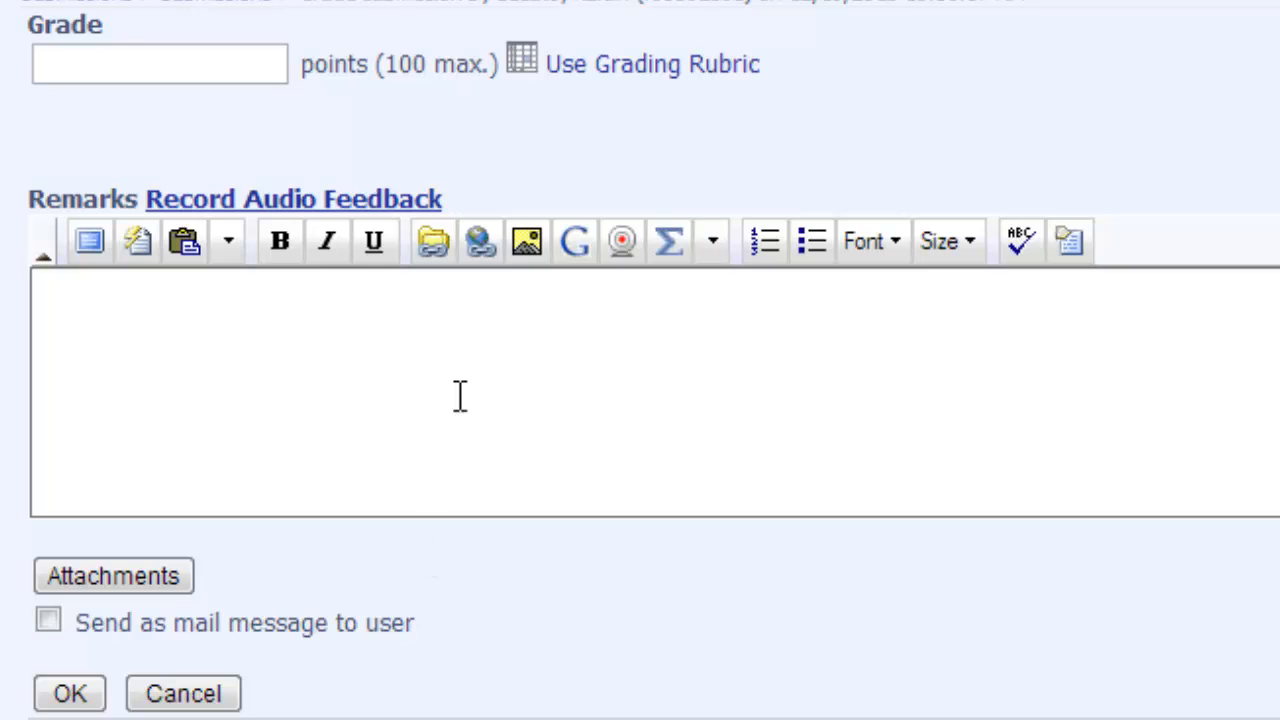
# Score the submission with the grading rubric as Thesis Acceptable (C), Supporting Information Minimally Adequate (D), Organization Good (B) and Grammar Excellent (A), and save.
pyautogui.click(621, 70)
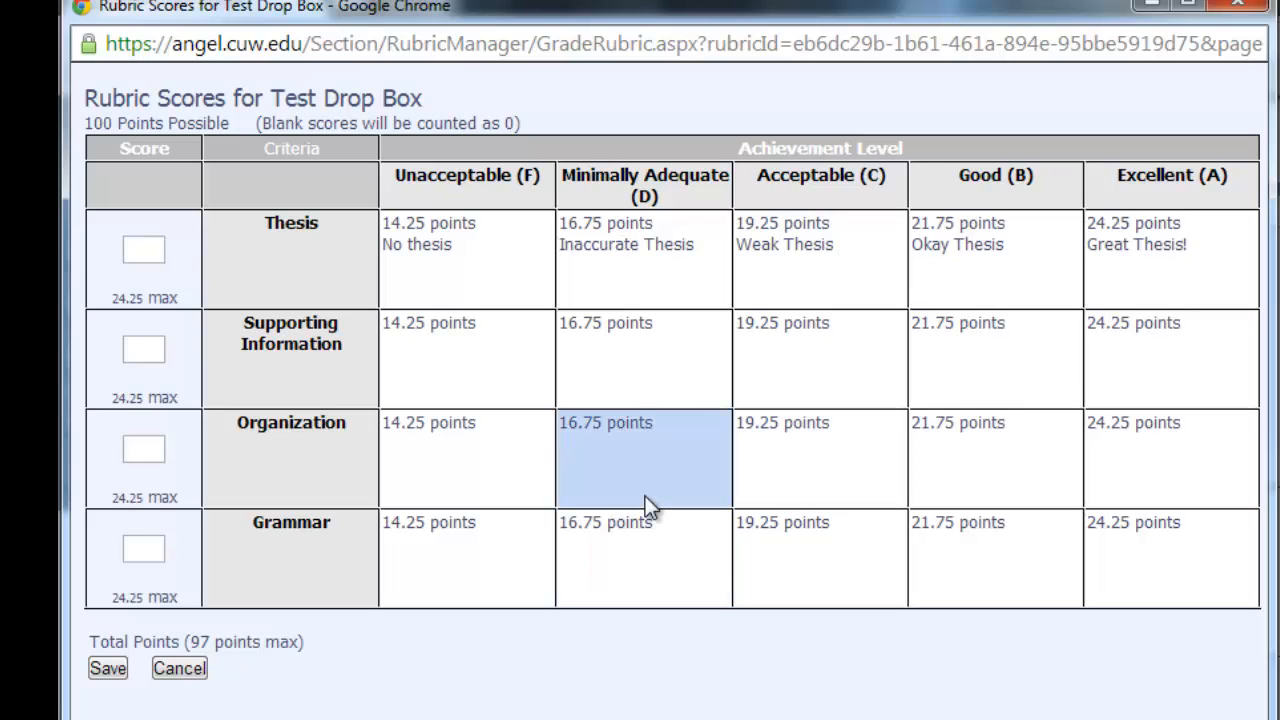
pyautogui.click(786, 266)
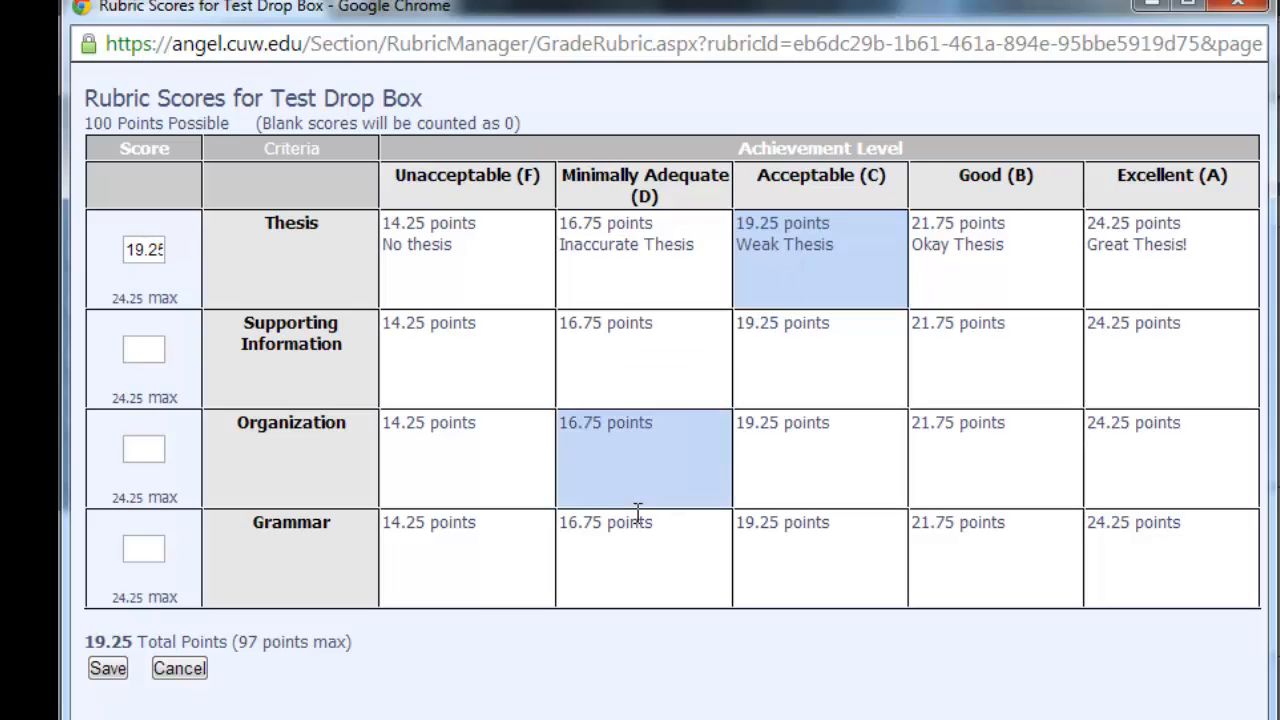
pyautogui.click(622, 382)
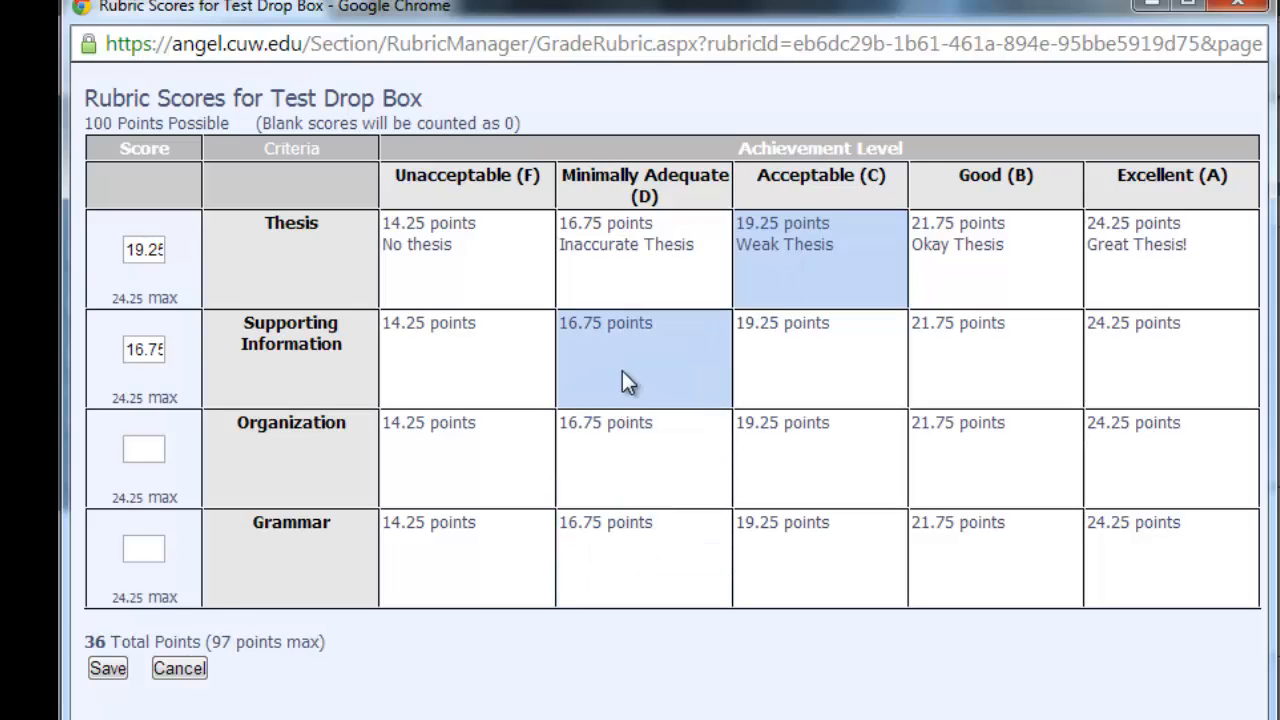
pyautogui.click(1052, 467)
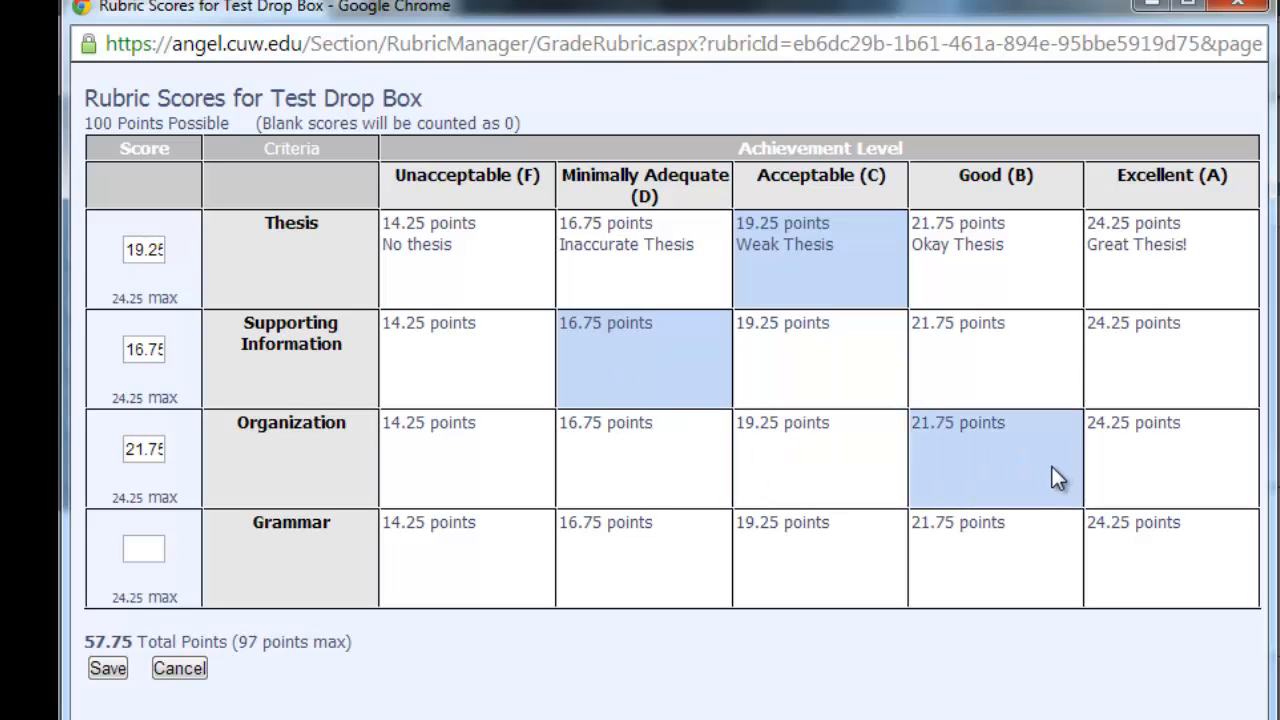
pyautogui.click(1145, 560)
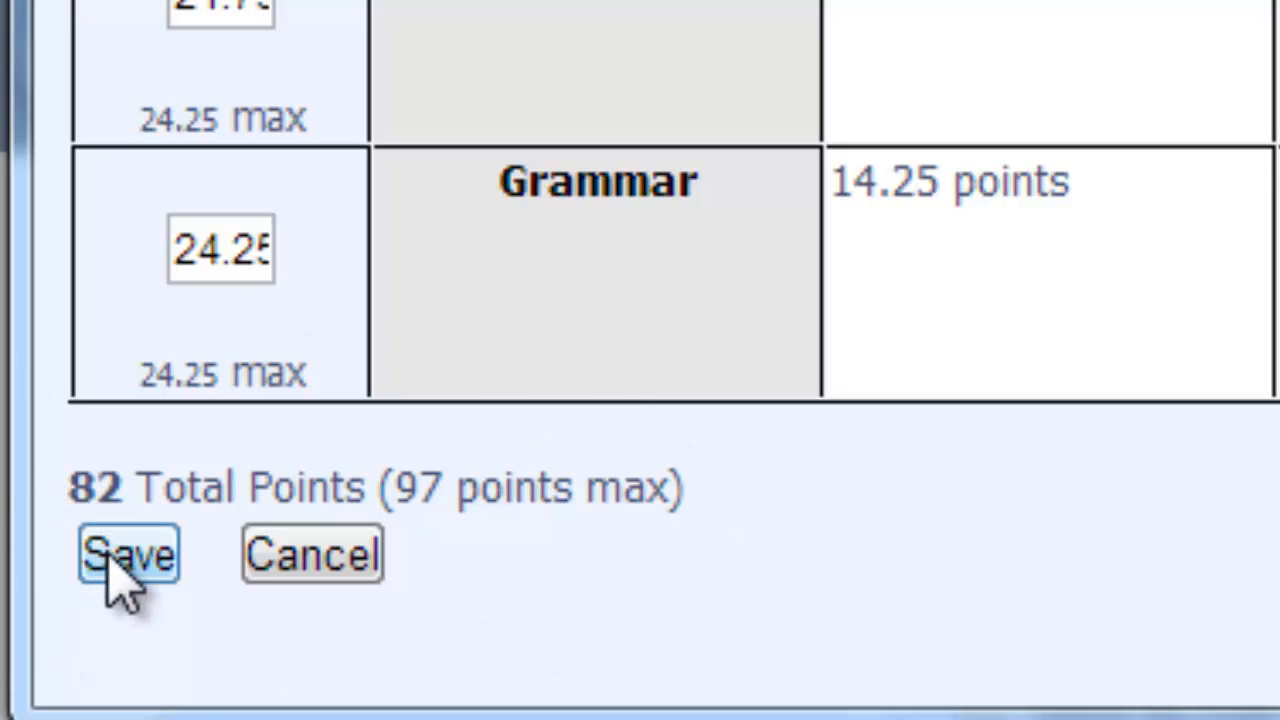
pyautogui.click(118, 558)
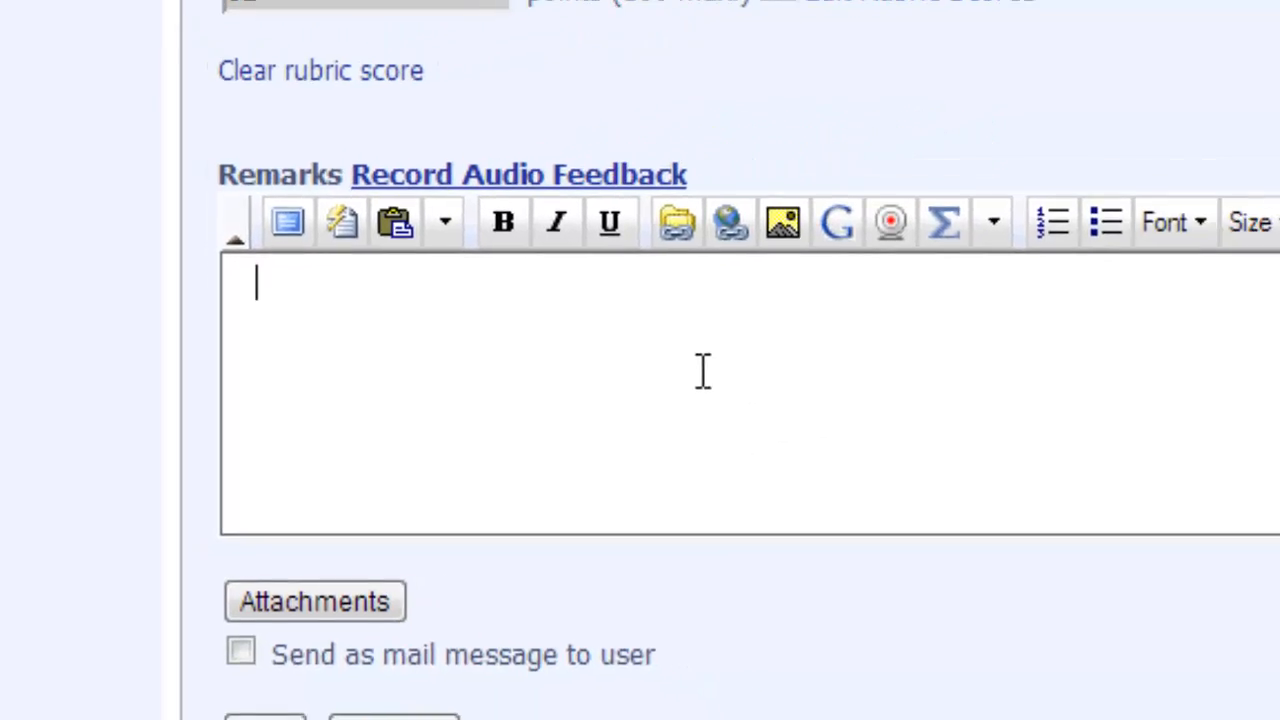
# Add the remark "Great Job" to the graded submission and submit the grade.
pyautogui.click(390, 357)
pyautogui.write('Great Job')
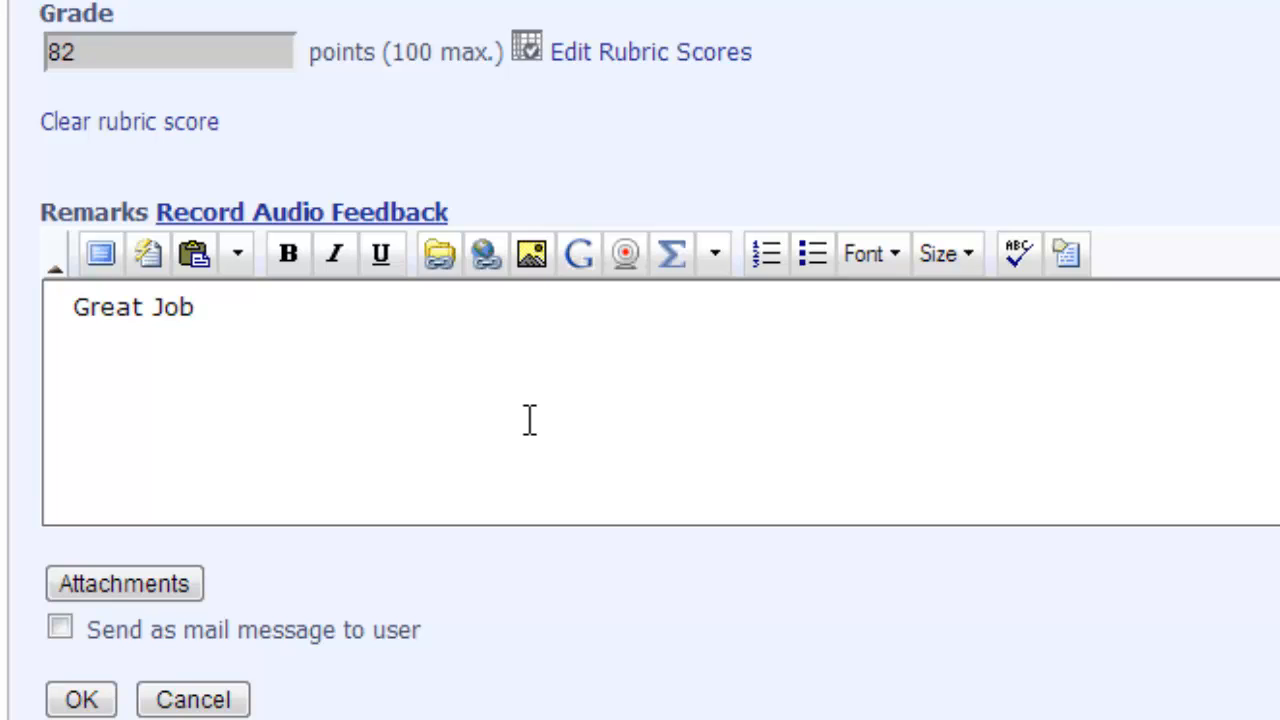
pyautogui.click(90, 698)
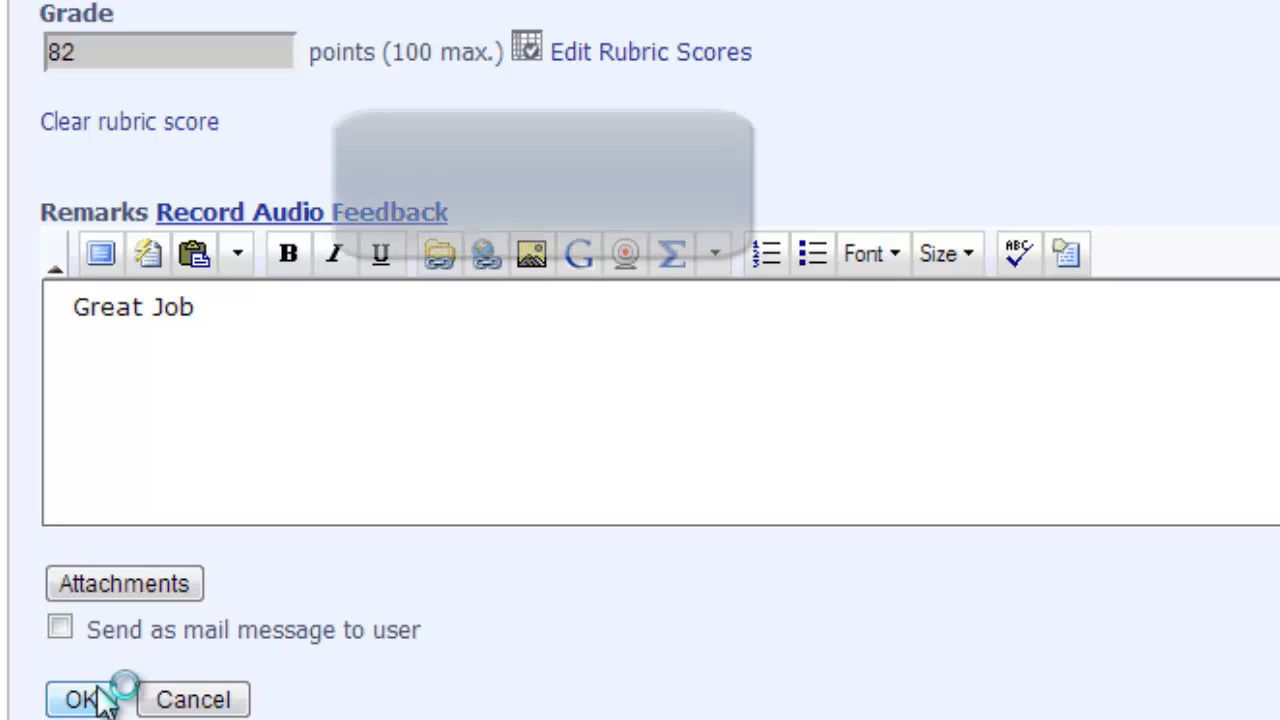